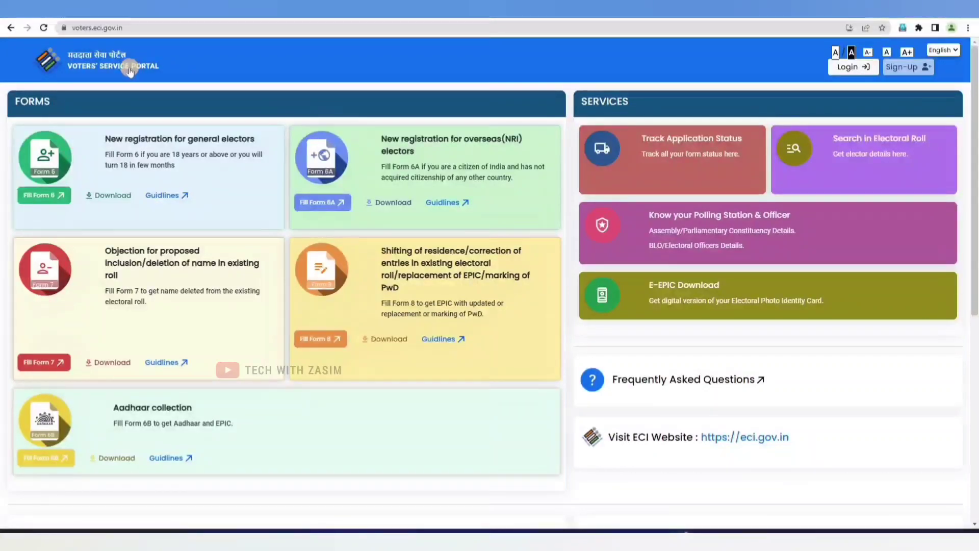
# - Scroll the portal home page, then open the Login page from the top right
pyautogui.scroll(-7, 143, 218)
pyautogui.scroll(7, 142, 218)
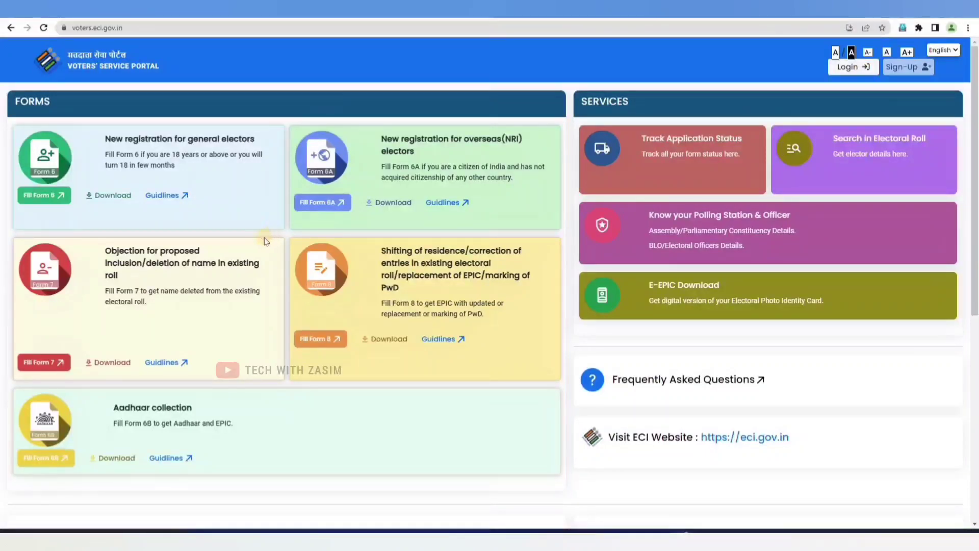
pyautogui.scroll(-3, 265, 237)
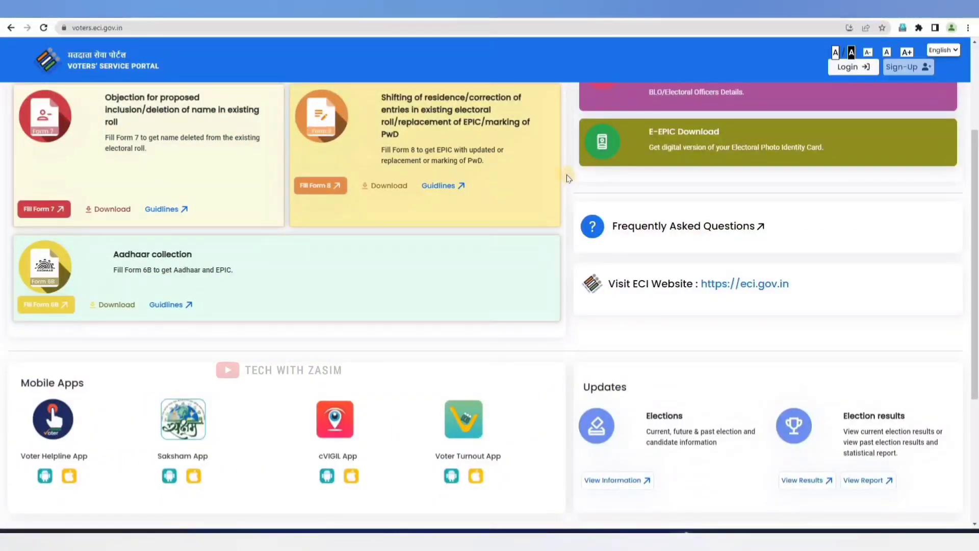
pyautogui.scroll(3, 734, 127)
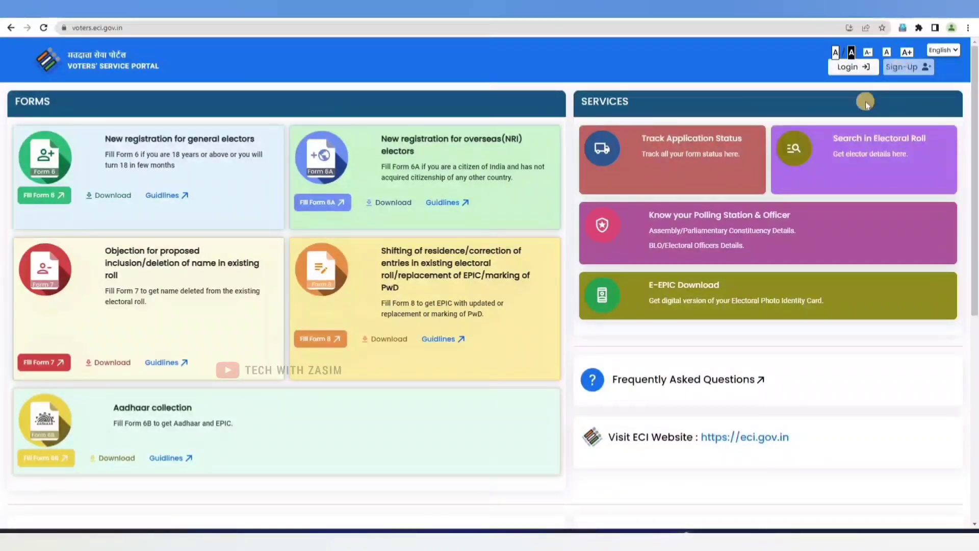
pyautogui.click(856, 68)
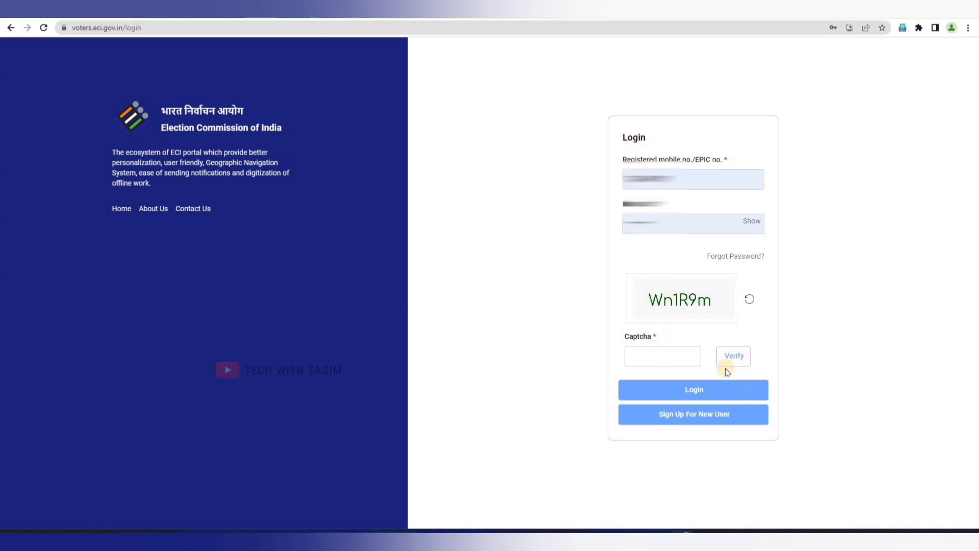
# - Enter the displayed captcha code and sign in to the portal
pyautogui.click(684, 354)
pyautogui.write('Wn1R9m')
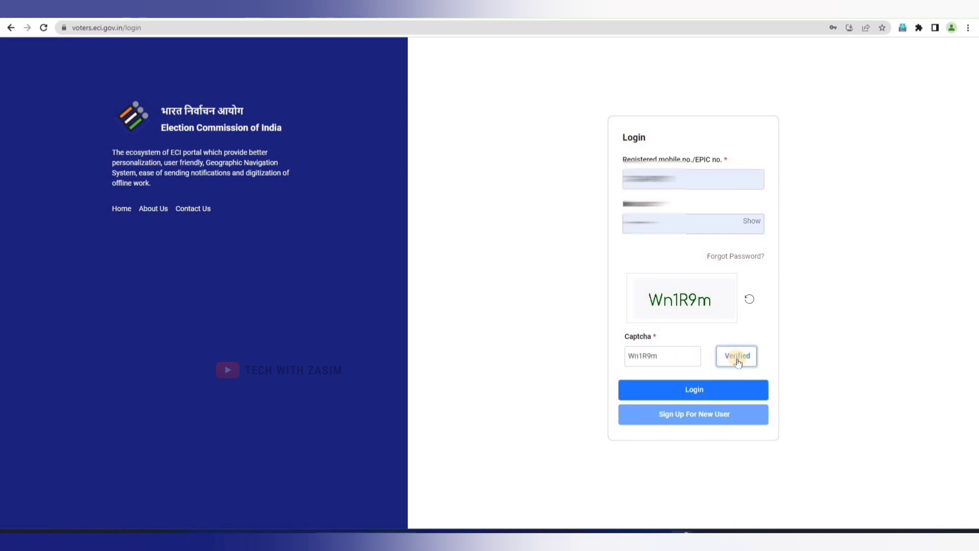
pyautogui.click(716, 390)
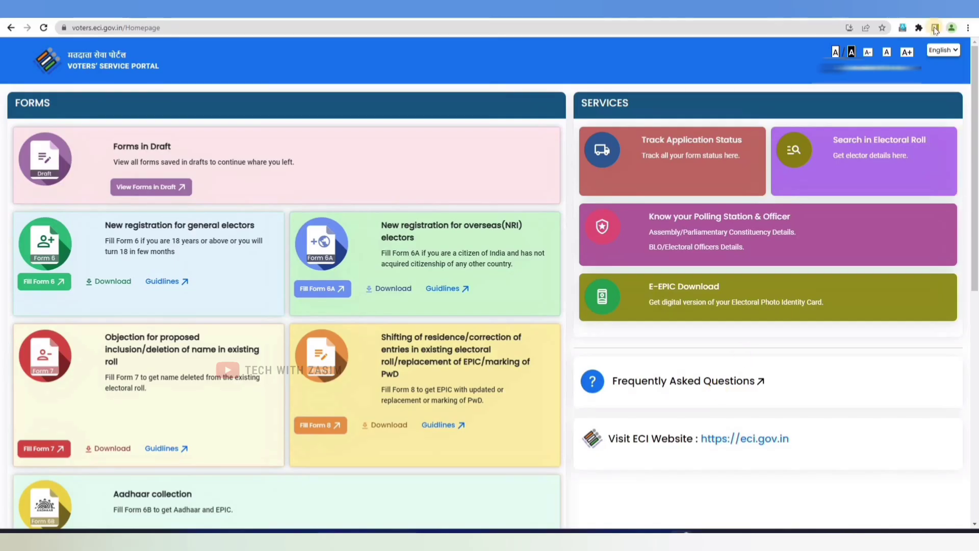
# - Check the signed-in account menu, then scroll the home page to the Form 8 card
pyautogui.click(852, 64)
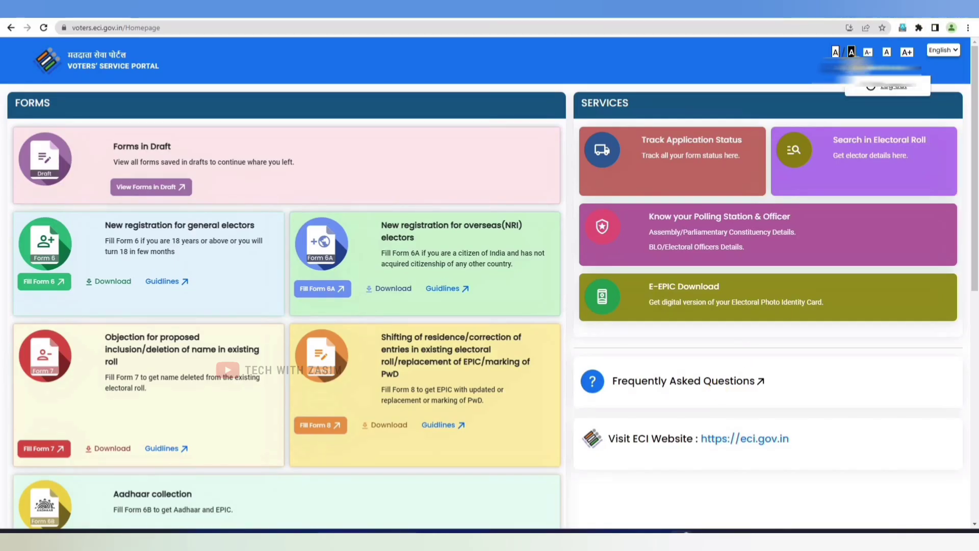
pyautogui.click(890, 89)
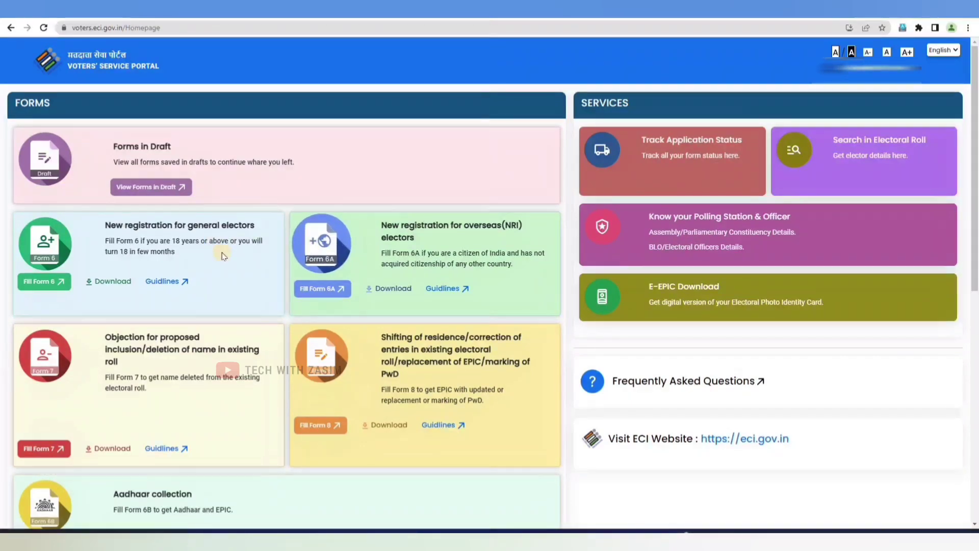
pyautogui.scroll(-3, 287, 195)
pyautogui.scroll(-3, 306, 219)
pyautogui.scroll(3, 324, 276)
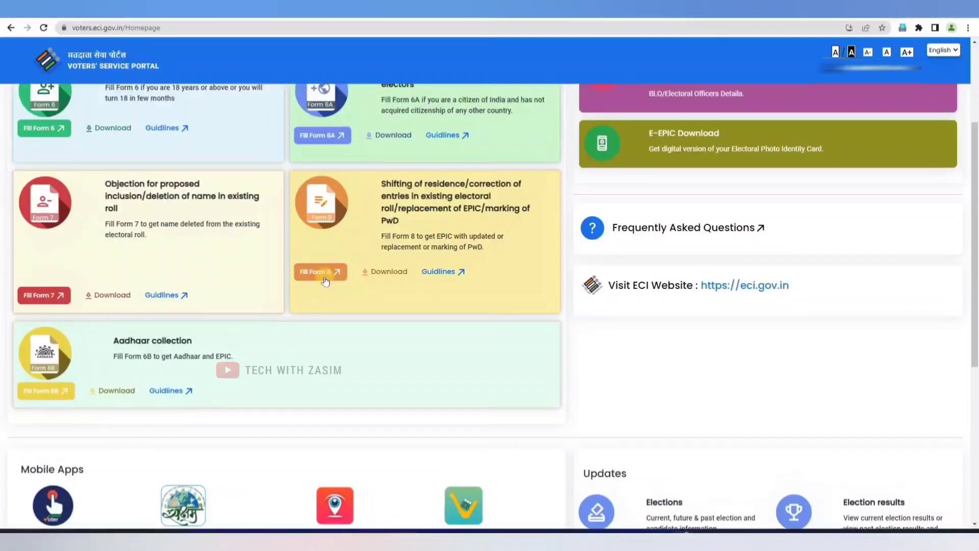
# - Open Form 8 for another elector by EPIC number, choosing Correction of Entries in Existing Electoral Roll
pyautogui.click(320, 277)
pyautogui.click(327, 273)
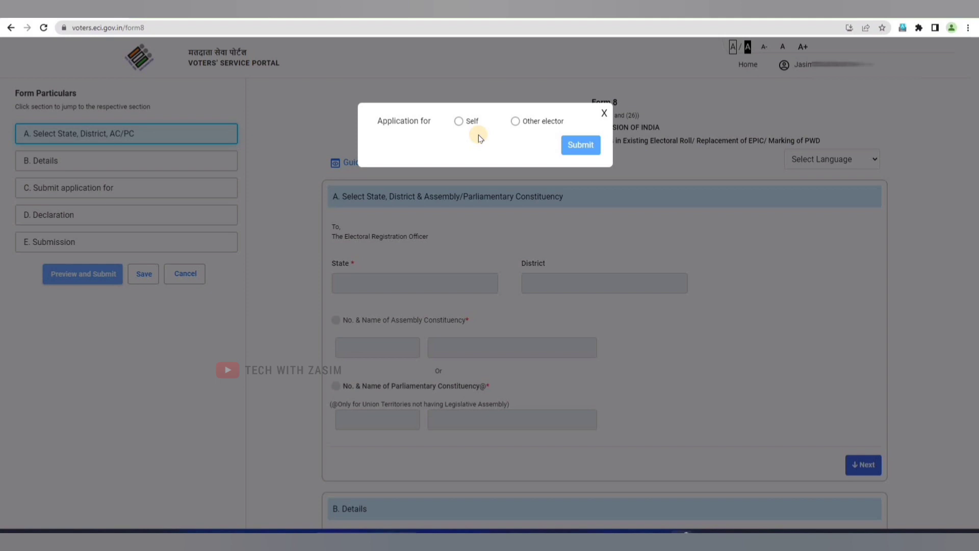
pyautogui.click(515, 122)
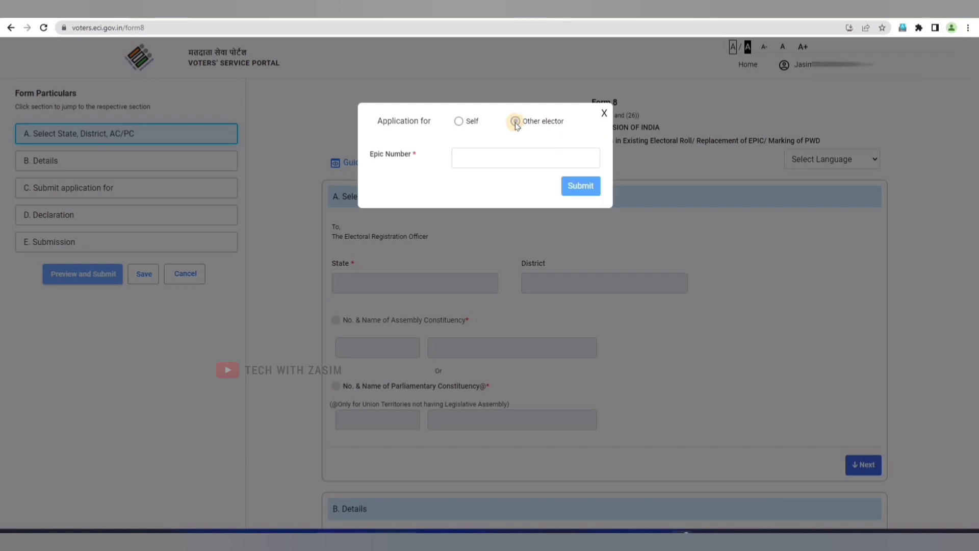
pyautogui.click(495, 153)
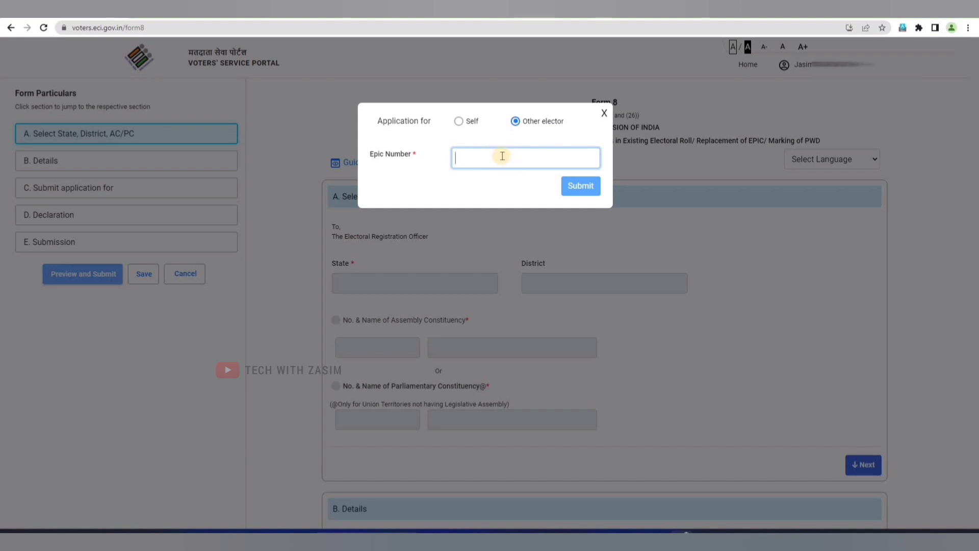
pyautogui.hotkey('ctrl', 'v')
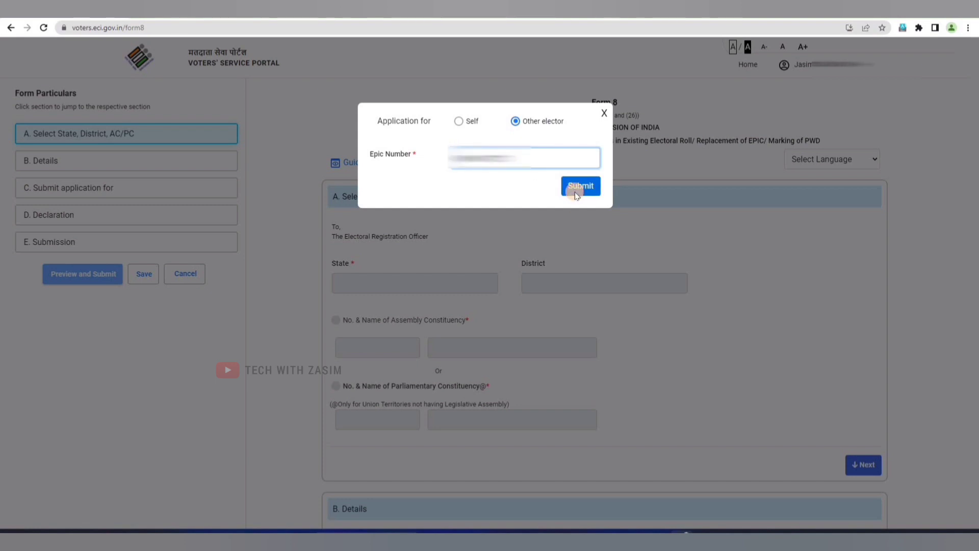
pyautogui.click(575, 195)
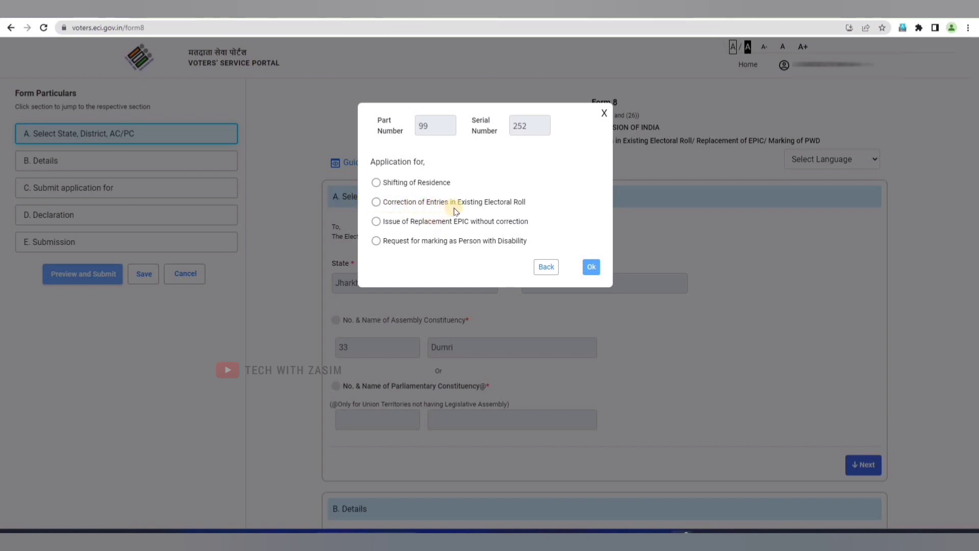
pyautogui.click(375, 201)
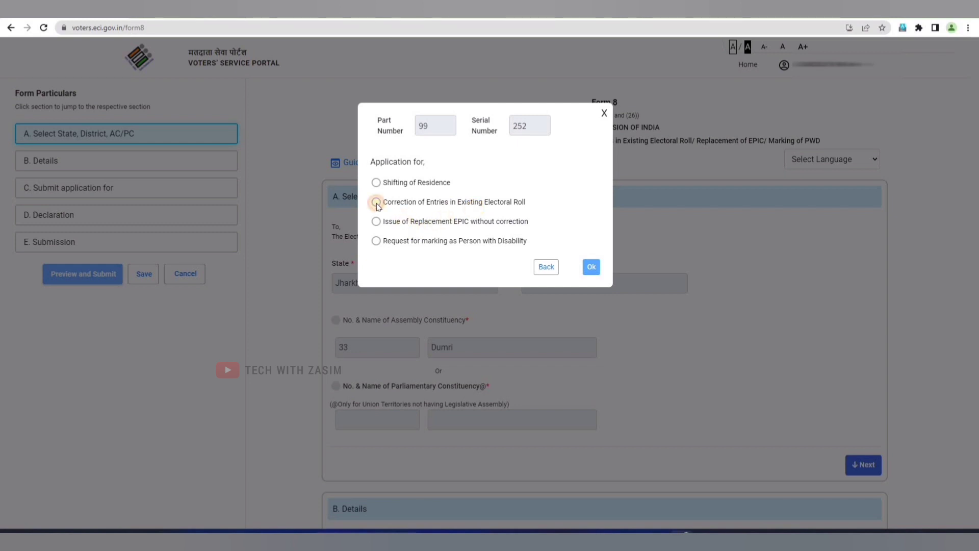
pyautogui.click(590, 266)
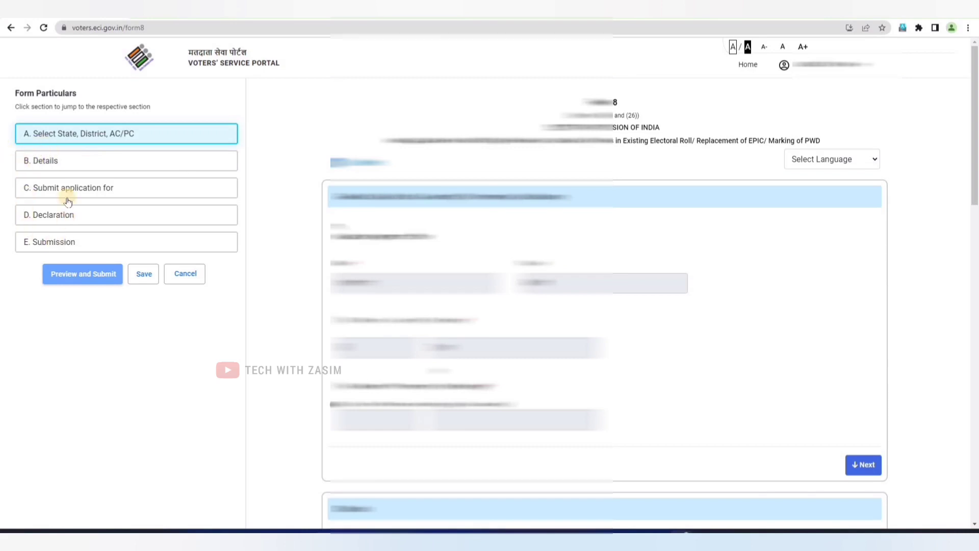
# - Confirm section A with Jharkhand, Giridih and Dumri, and proceed to B. Details
pyautogui.click(97, 187)
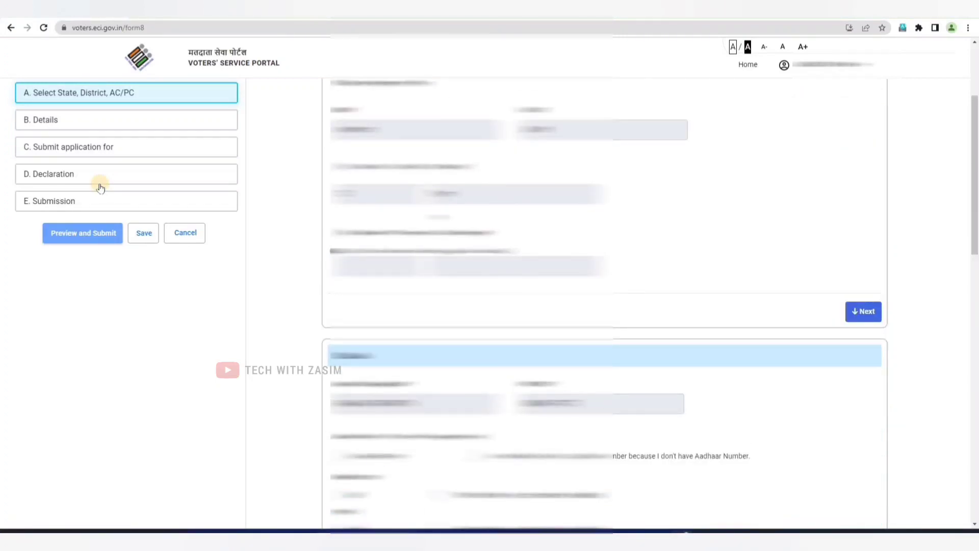
pyautogui.scroll(3, 502, 295)
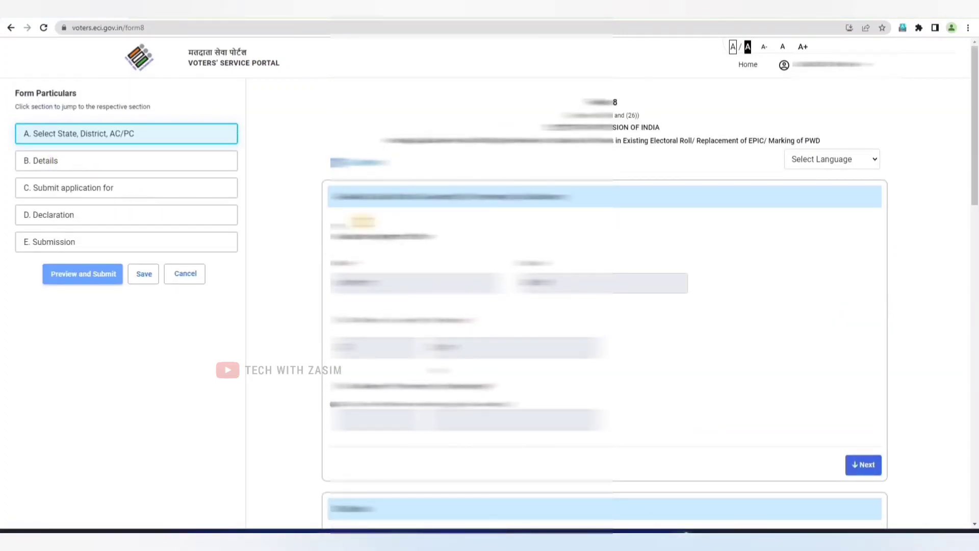
pyautogui.scroll(-3, 361, 218)
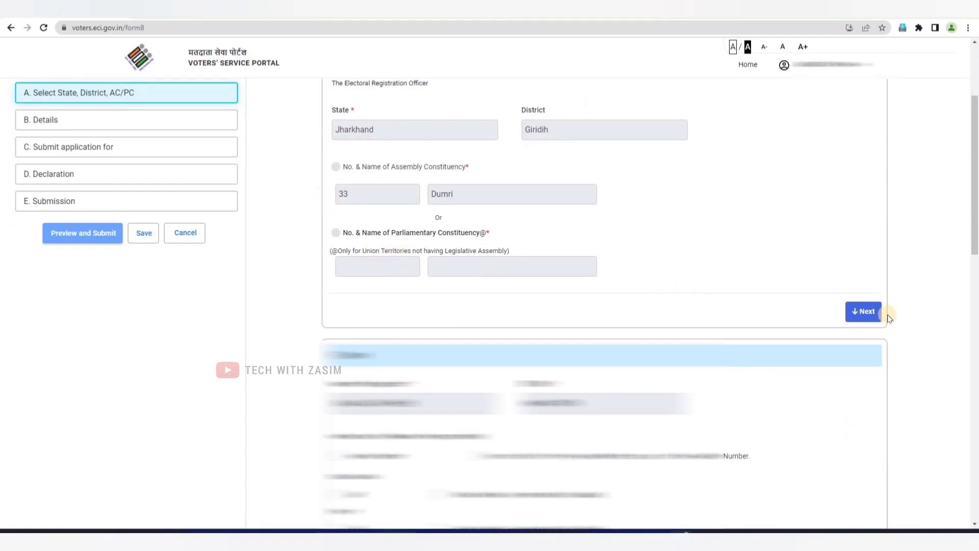
pyautogui.click(869, 312)
pyautogui.click(869, 317)
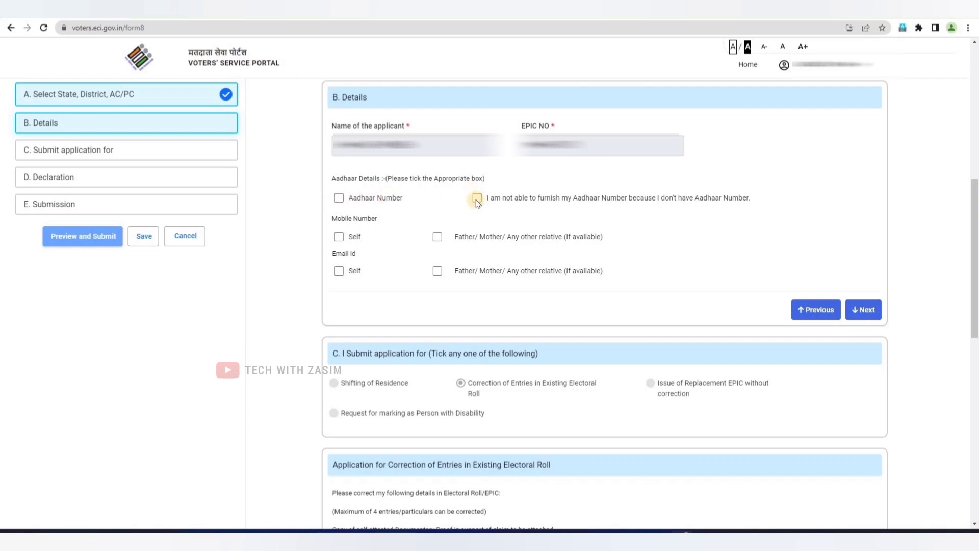
# - Add the applicant's Aadhaar number and their own mobile number in Details
pyautogui.click(339, 198)
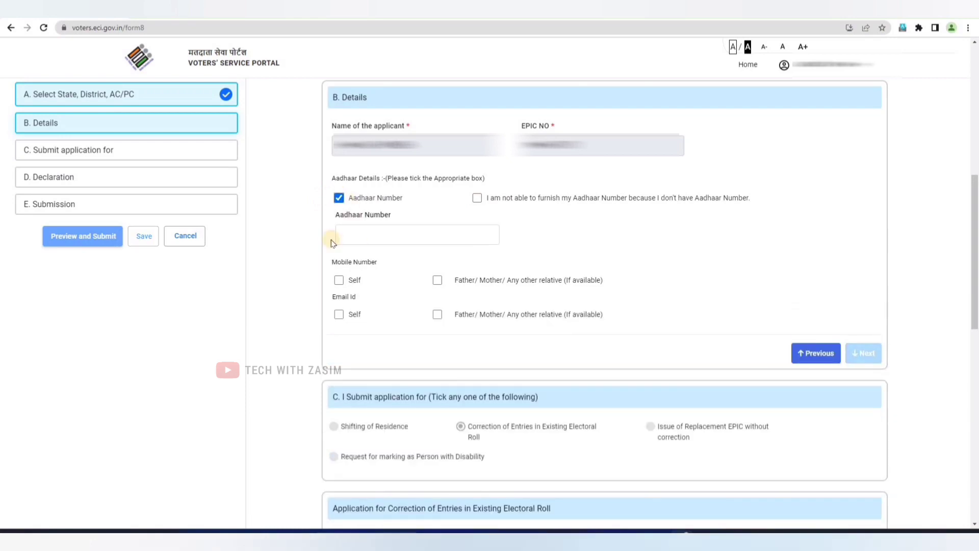
pyautogui.click(353, 233)
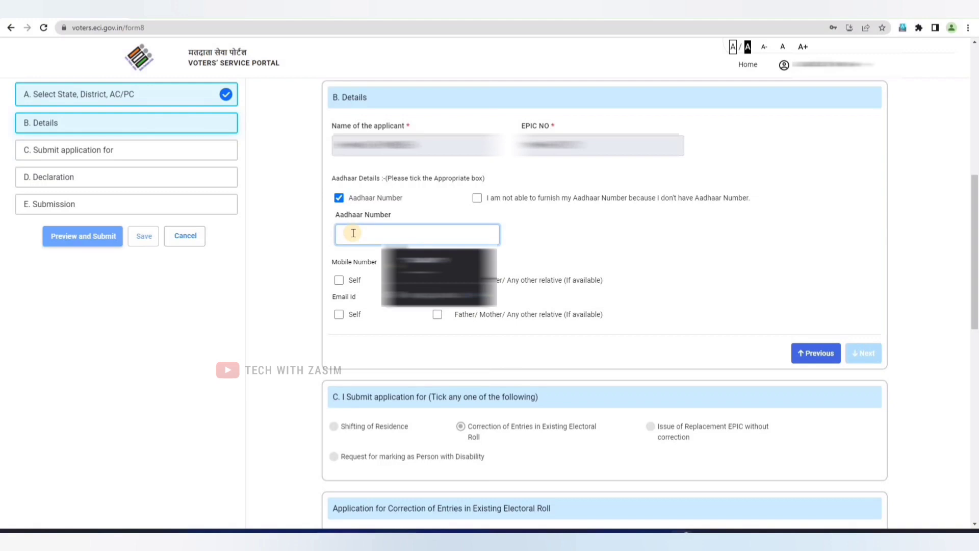
pyautogui.click(428, 261)
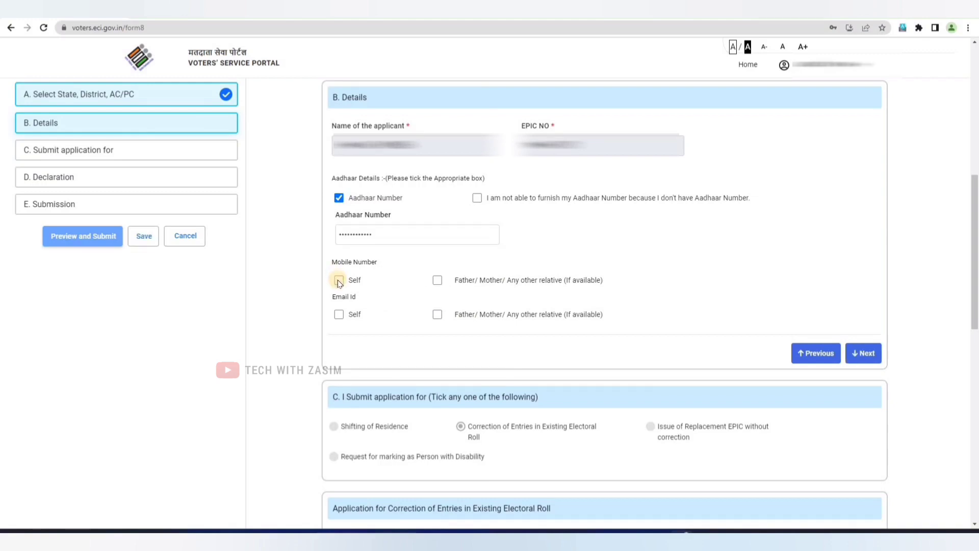
pyautogui.click(338, 281)
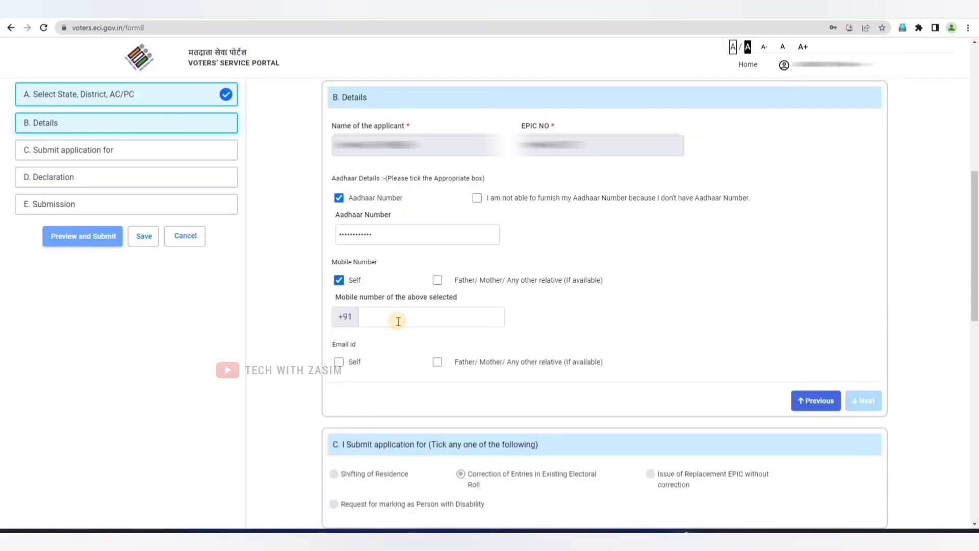
pyautogui.click(339, 281)
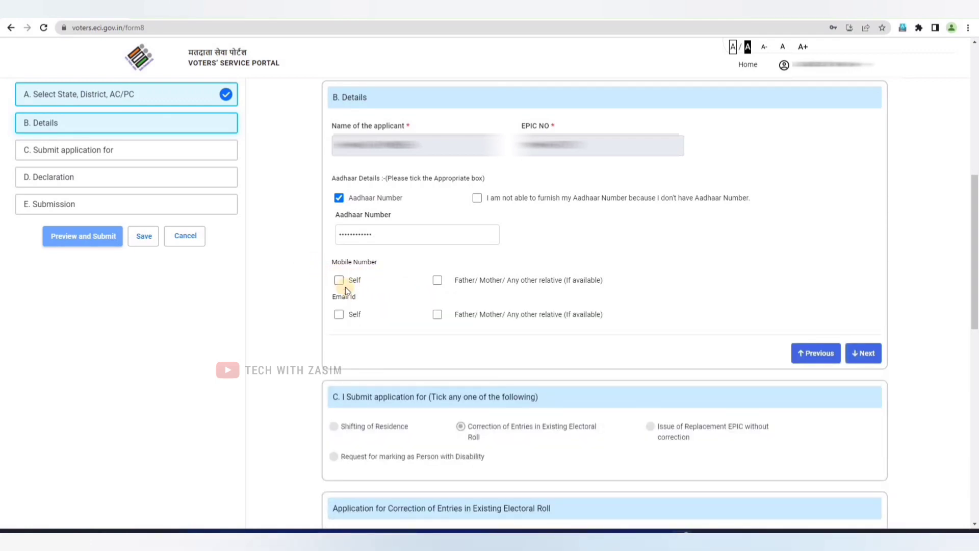
pyautogui.press('space')
pyautogui.click(392, 311)
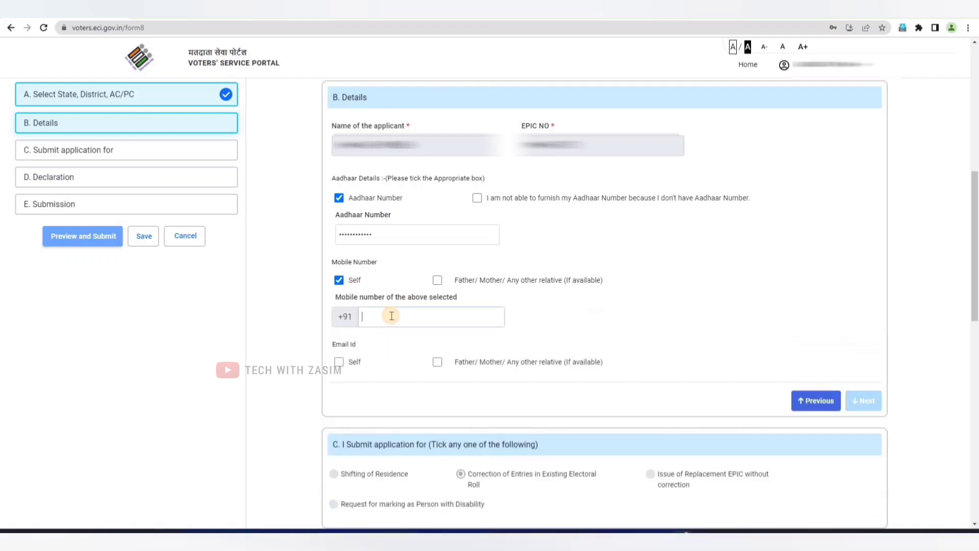
pyautogui.scroll(-3, 391, 311)
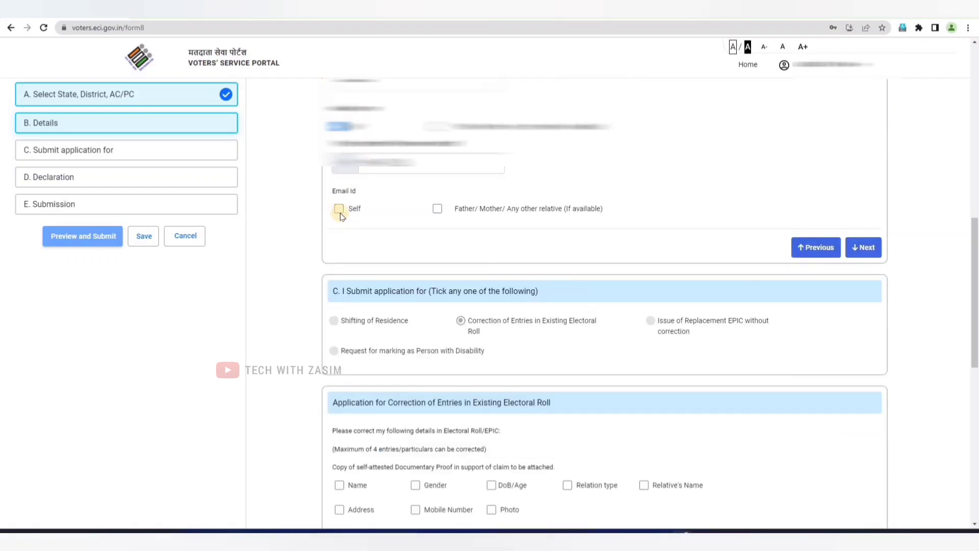
# - Leave the e-mail option unticked and complete the Details section
pyautogui.click(337, 209)
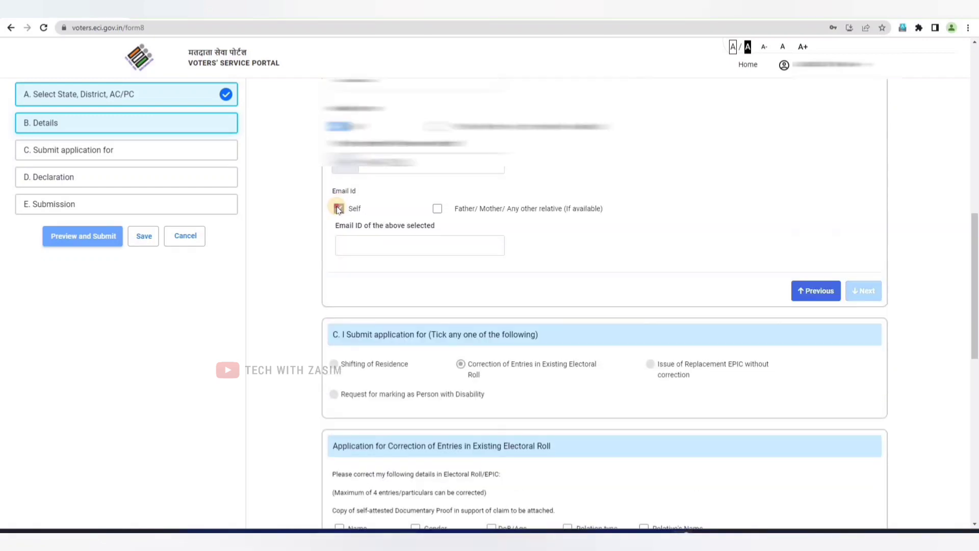
pyautogui.click(439, 212)
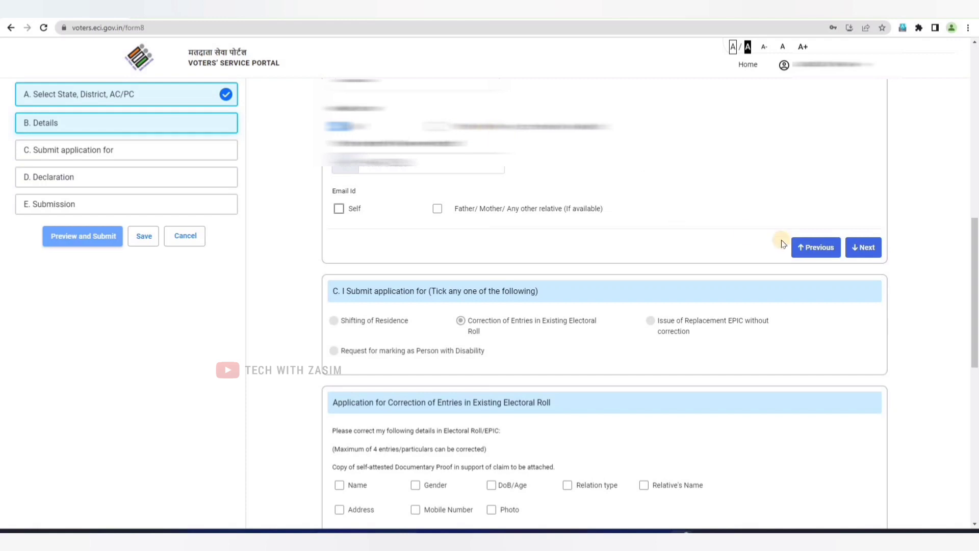
pyautogui.click(863, 249)
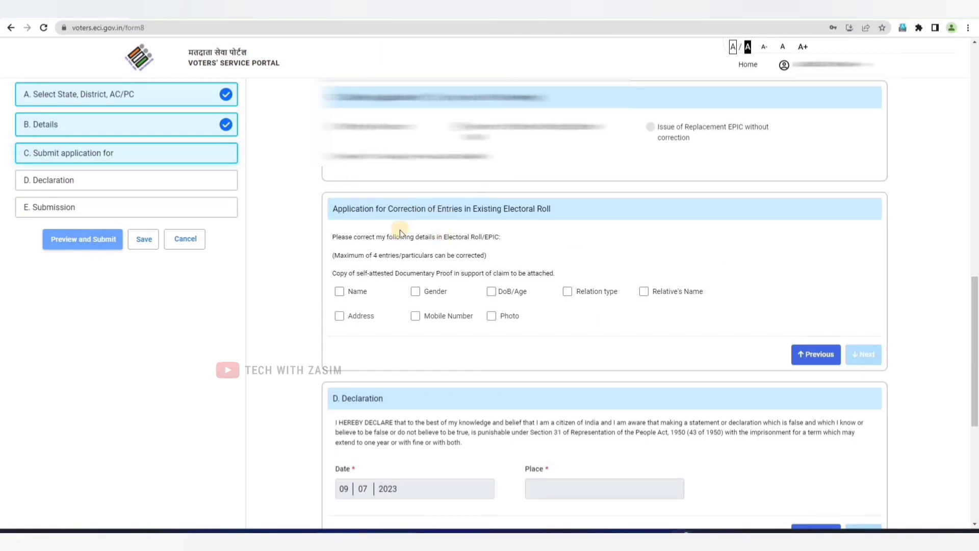
pyautogui.scroll(-3, 400, 233)
pyautogui.scroll(3, 395, 205)
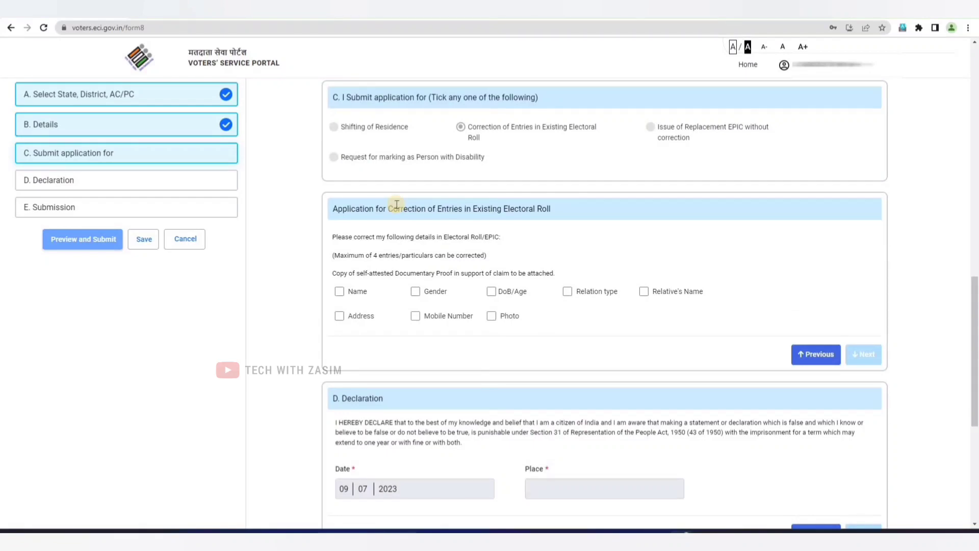
pyautogui.scroll(-3, 377, 245)
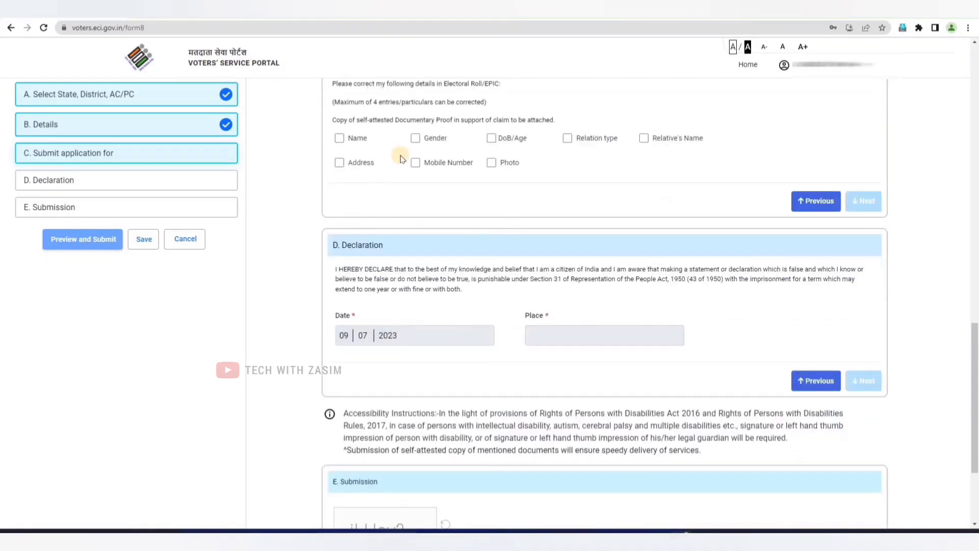
pyautogui.scroll(6, 402, 184)
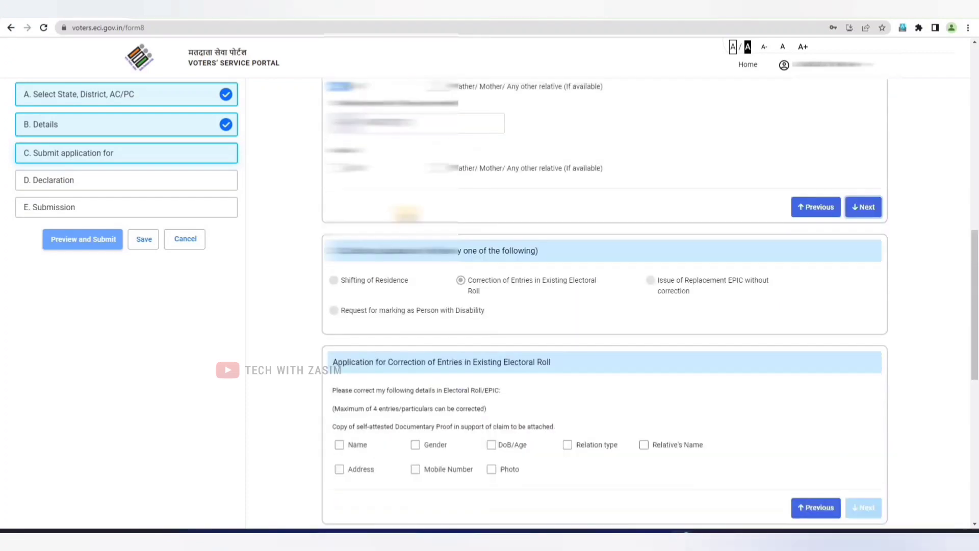
pyautogui.scroll(-3, 372, 235)
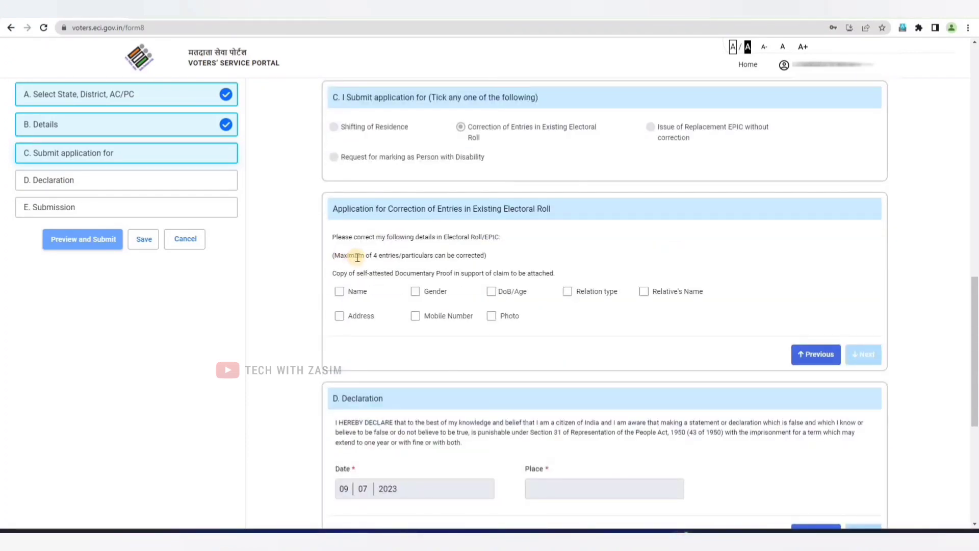
pyautogui.moveTo(373, 256); pyautogui.dragTo(487, 256)
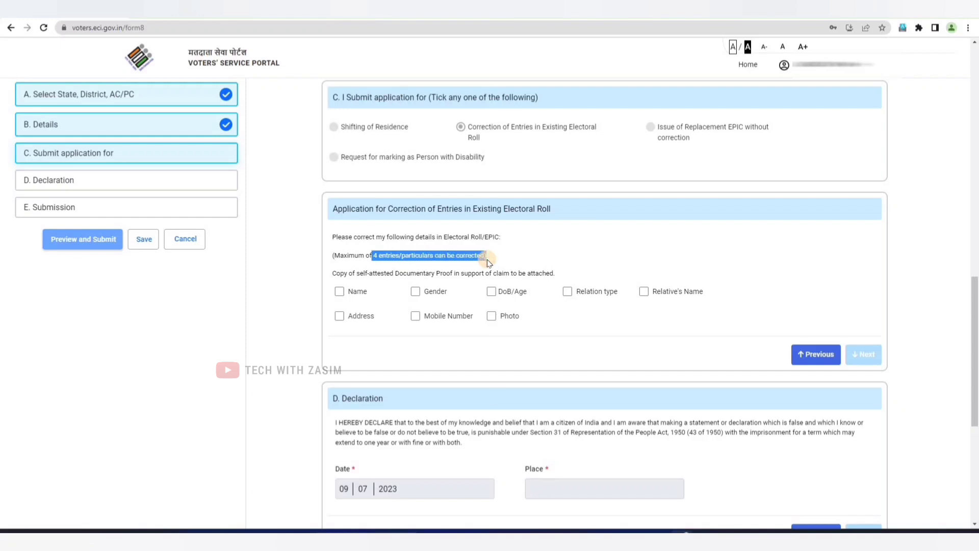
pyautogui.click(423, 299)
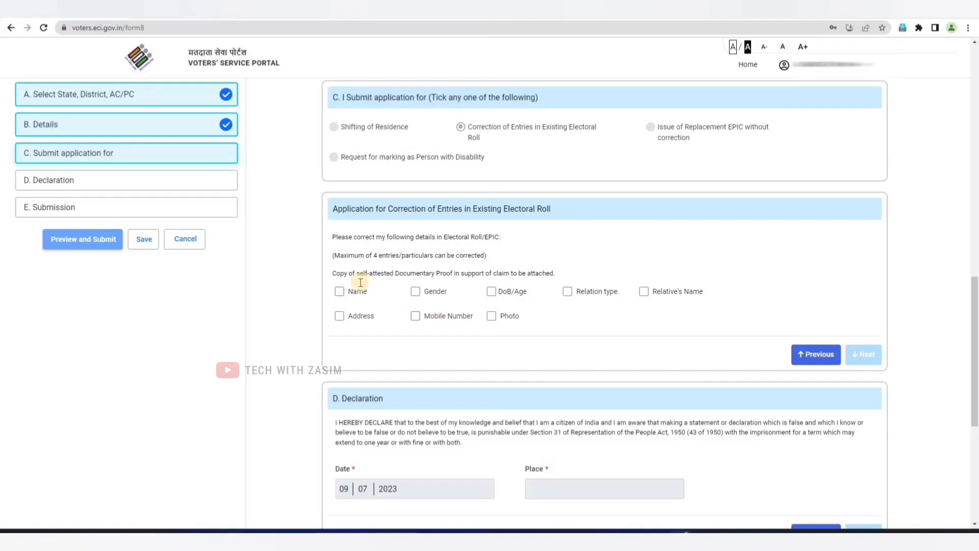
pyautogui.scroll(-3, 357, 285)
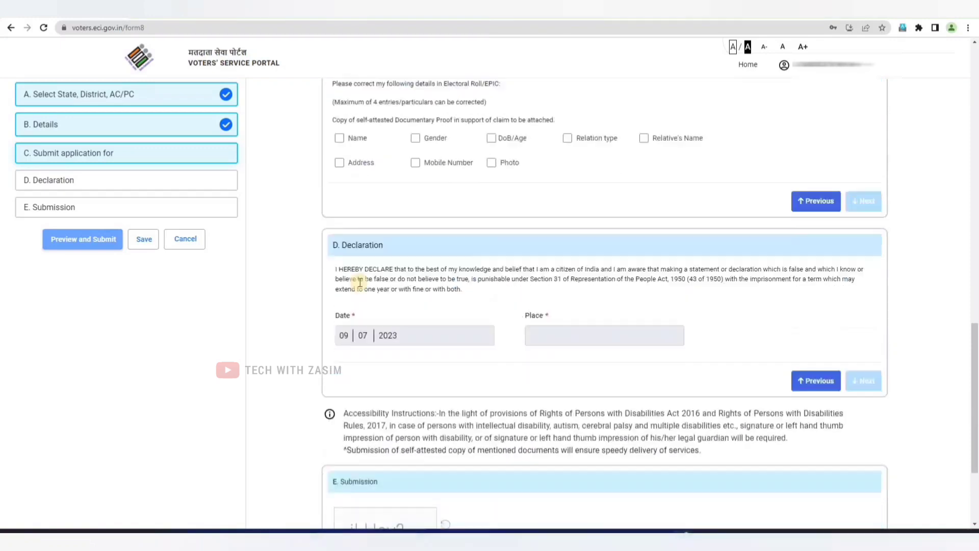
# - Tick Name, Mobile Number, DoB/Age and Photo under Application for Correction of Entries
pyautogui.click(338, 138)
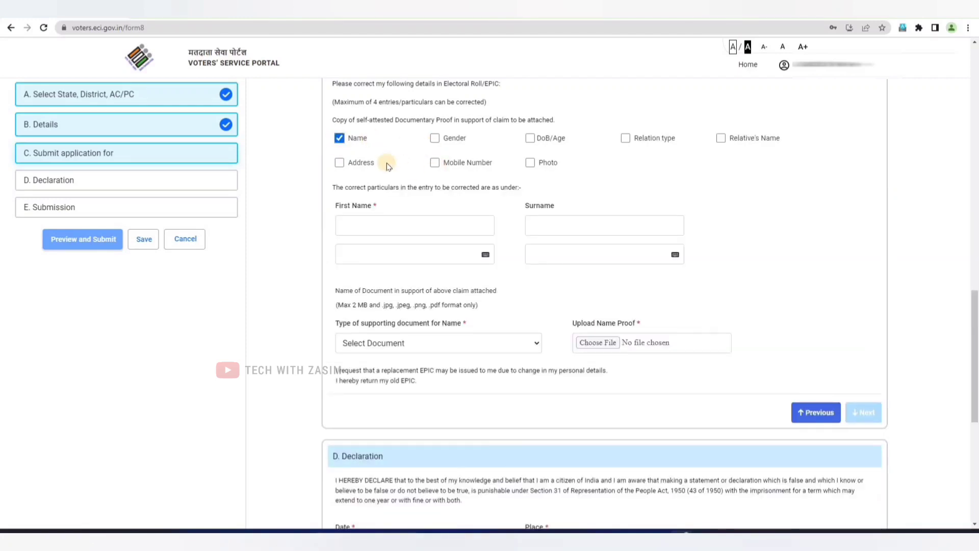
pyautogui.click(434, 164)
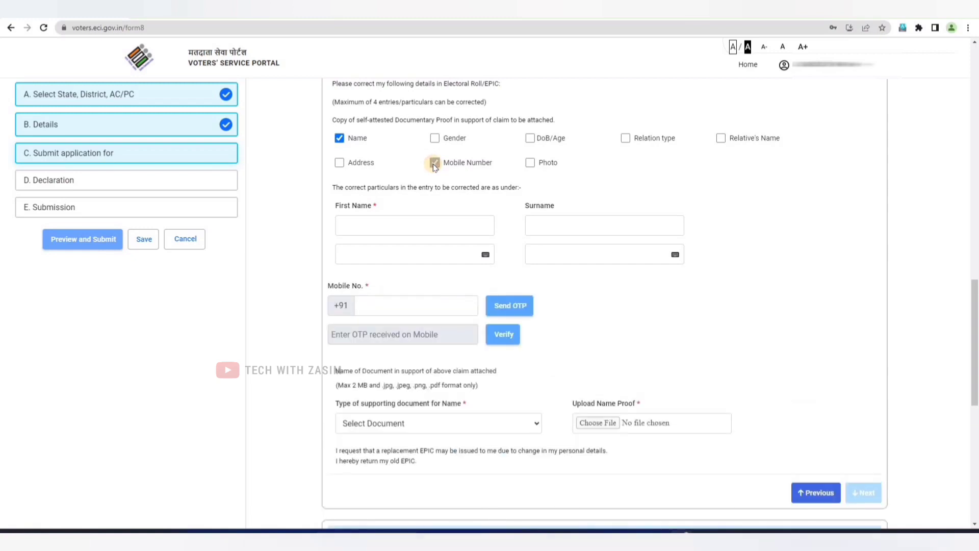
pyautogui.click(530, 138)
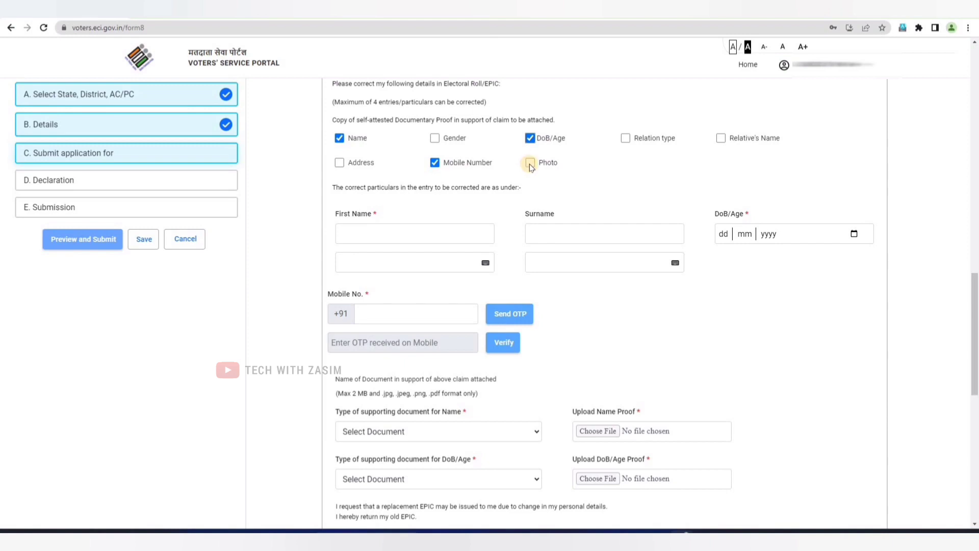
pyautogui.click(530, 163)
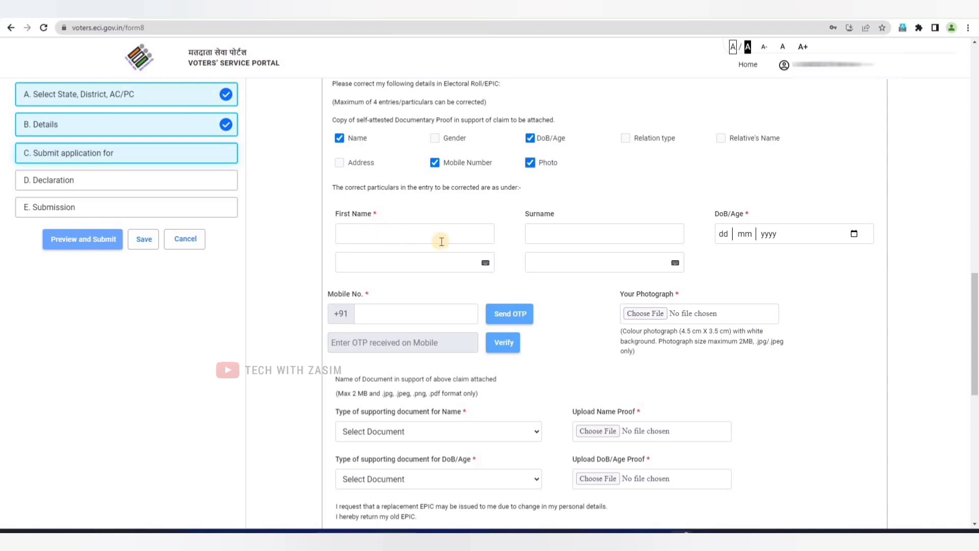
# - Enter the corrected name, Hindi name, date of birth and new mobile number, then request an OTP
pyautogui.click(408, 234)
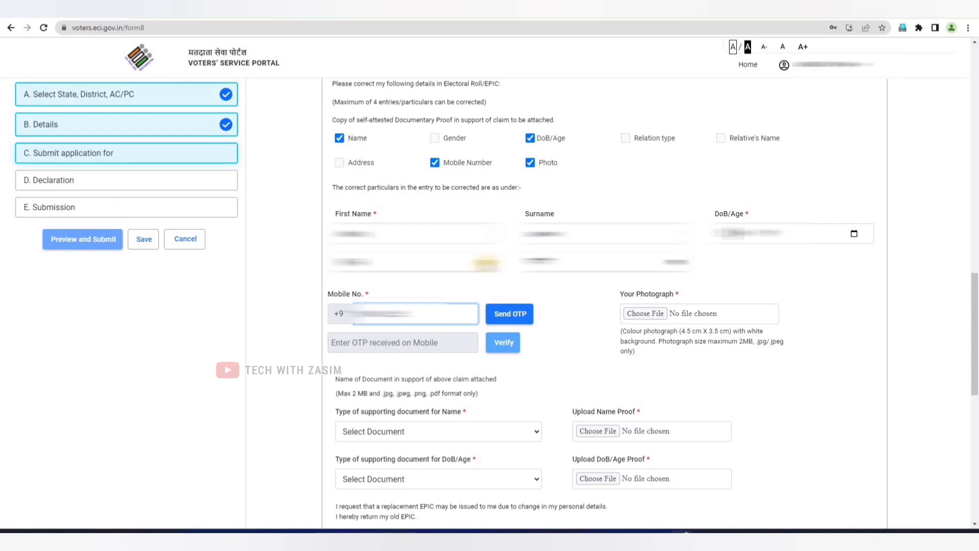
pyautogui.click(487, 262)
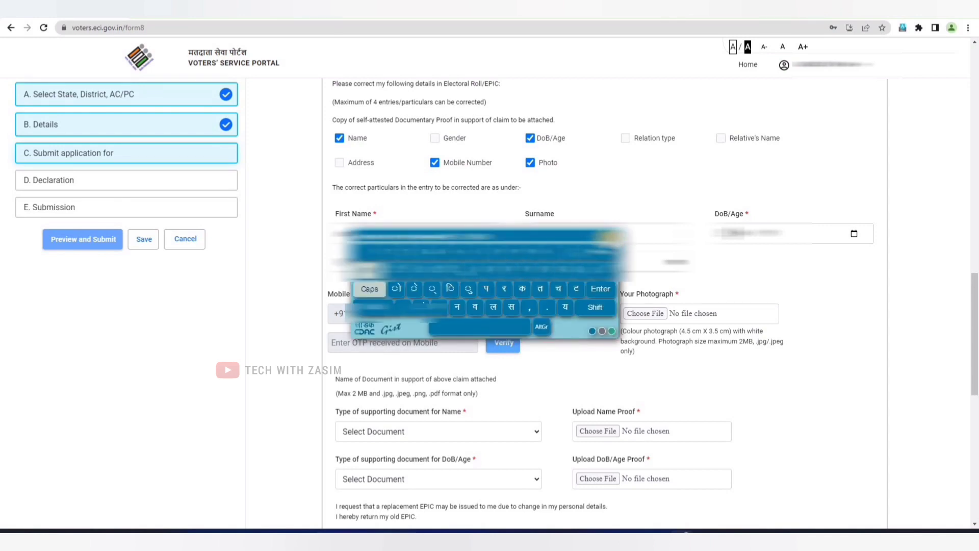
pyautogui.click(603, 264)
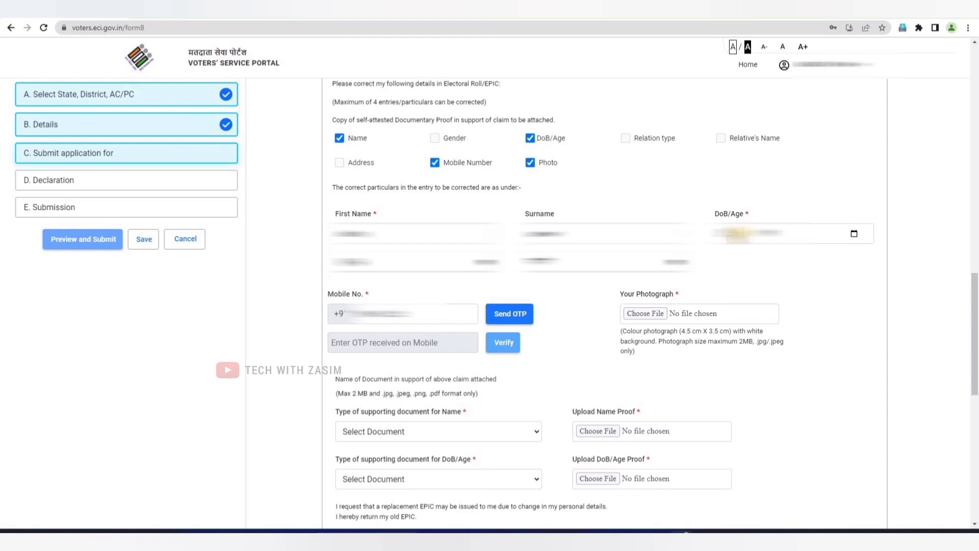
pyautogui.scroll(-3, 650, 248)
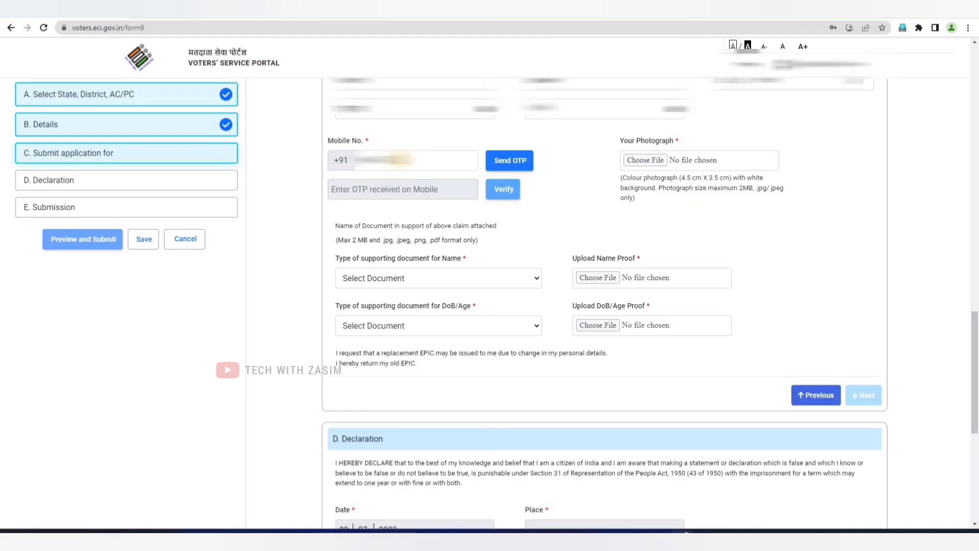
pyautogui.click(514, 166)
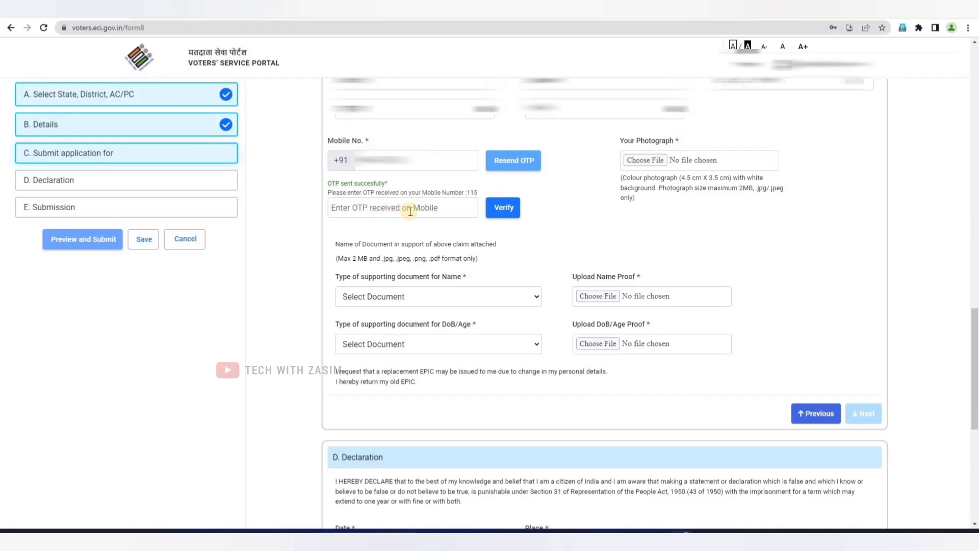
# - Verify the new mobile number with the OTP received
pyautogui.click(508, 209)
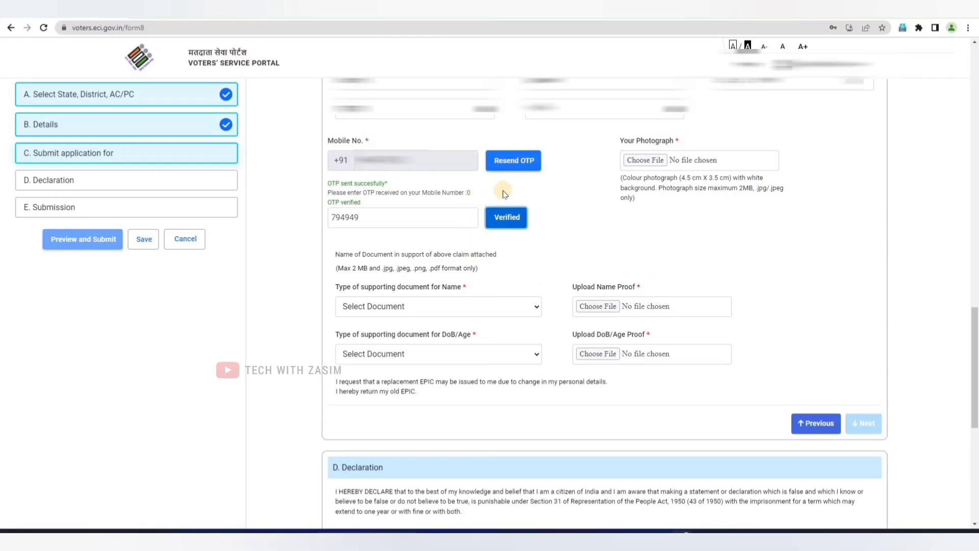
pyautogui.scroll(6, 504, 193)
pyautogui.scroll(-3, 474, 225)
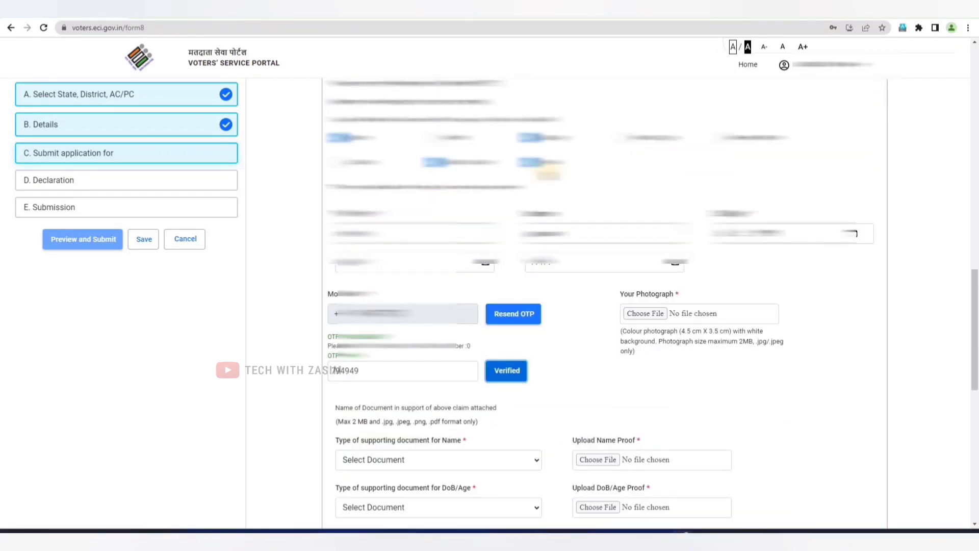
pyautogui.scroll(-3, 604, 306)
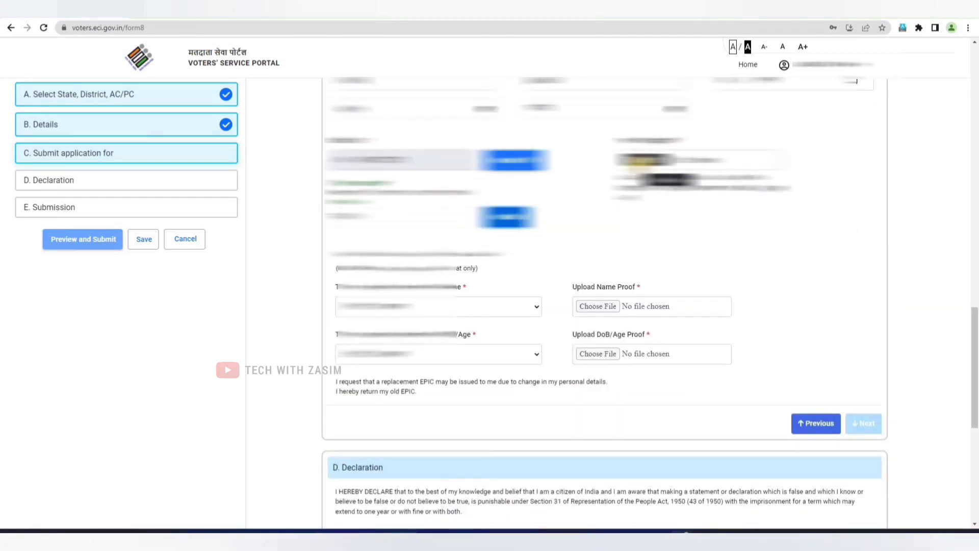
# - Choose Aadhaar Card as the proof document for both name and DoB/Age
pyautogui.click(646, 161)
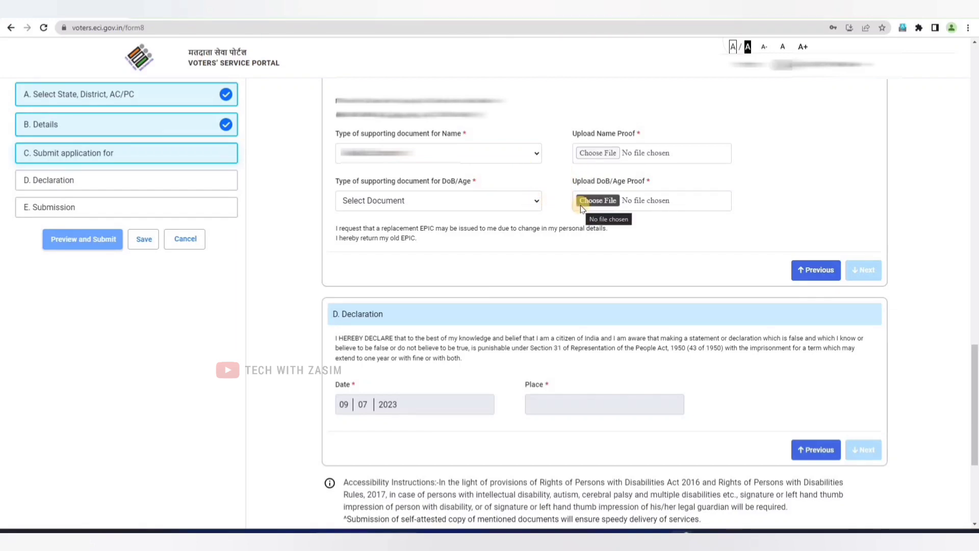
pyautogui.click(458, 155)
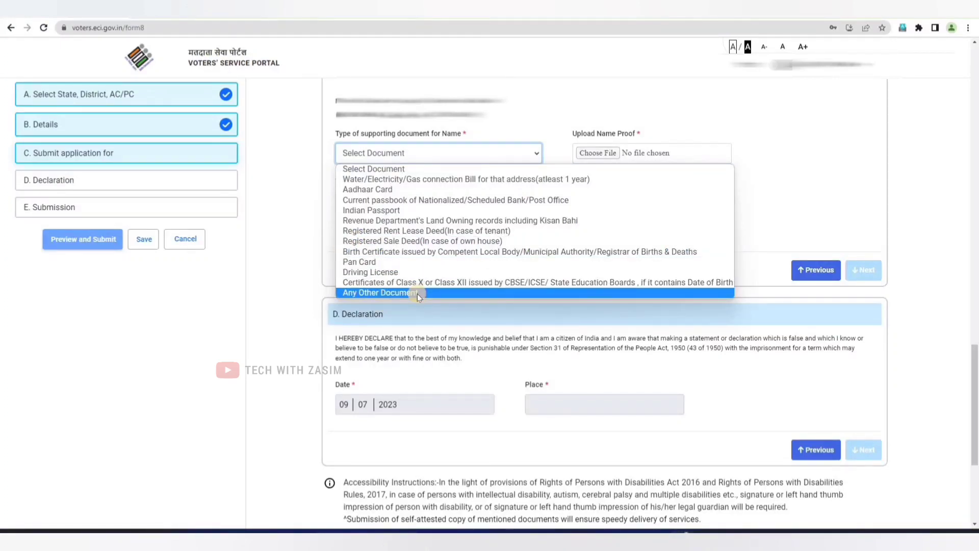
pyautogui.click(401, 193)
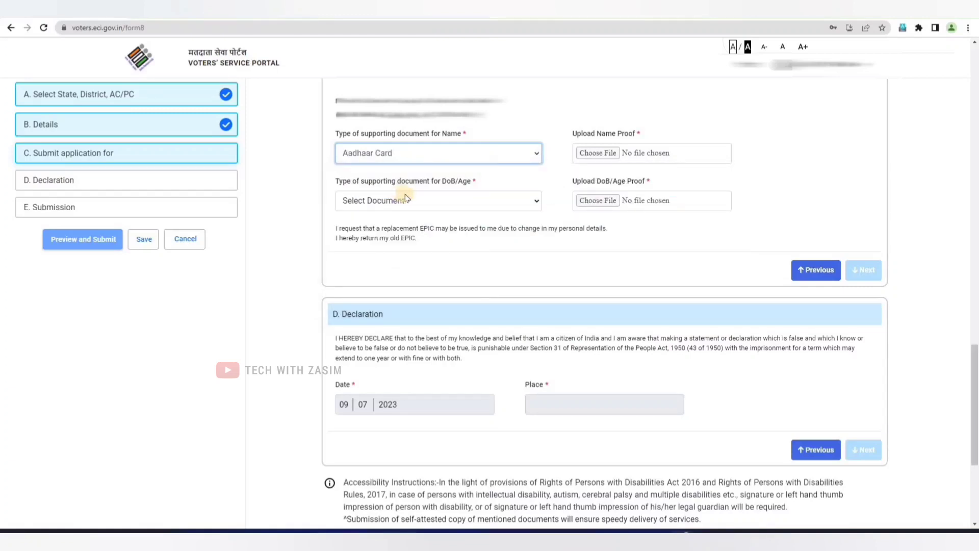
pyautogui.click(478, 202)
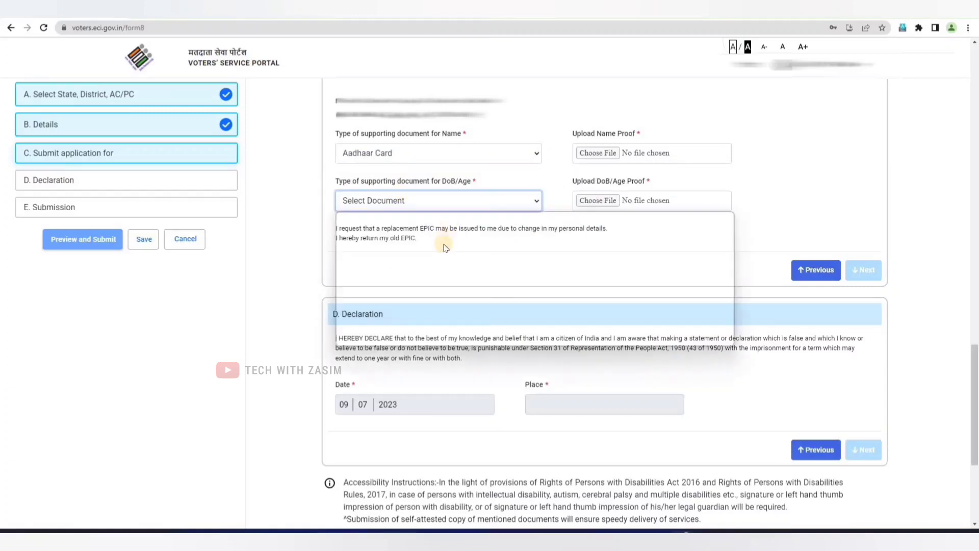
pyautogui.click(444, 237)
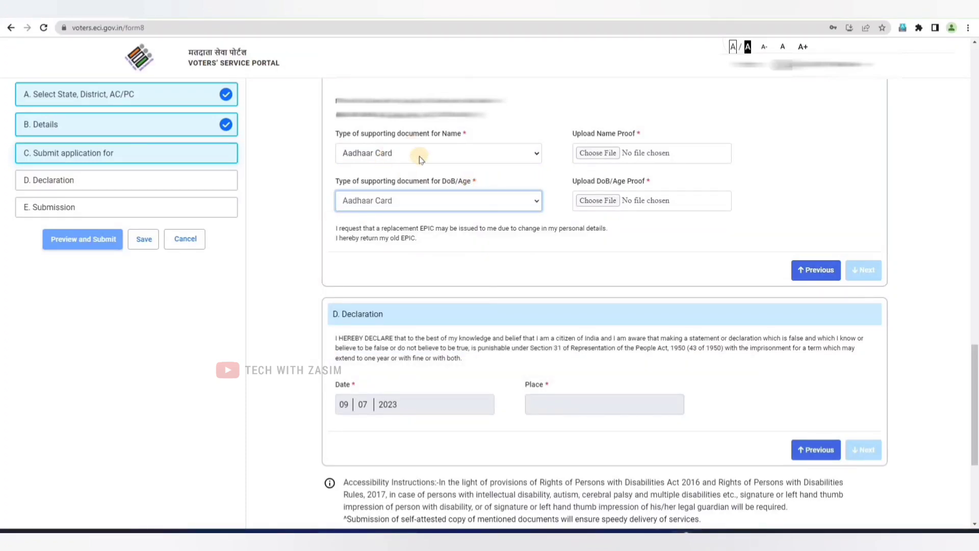
# - Upload the applicant's Aadhaar proof image and complete section C
pyautogui.click(583, 159)
pyautogui.click(591, 154)
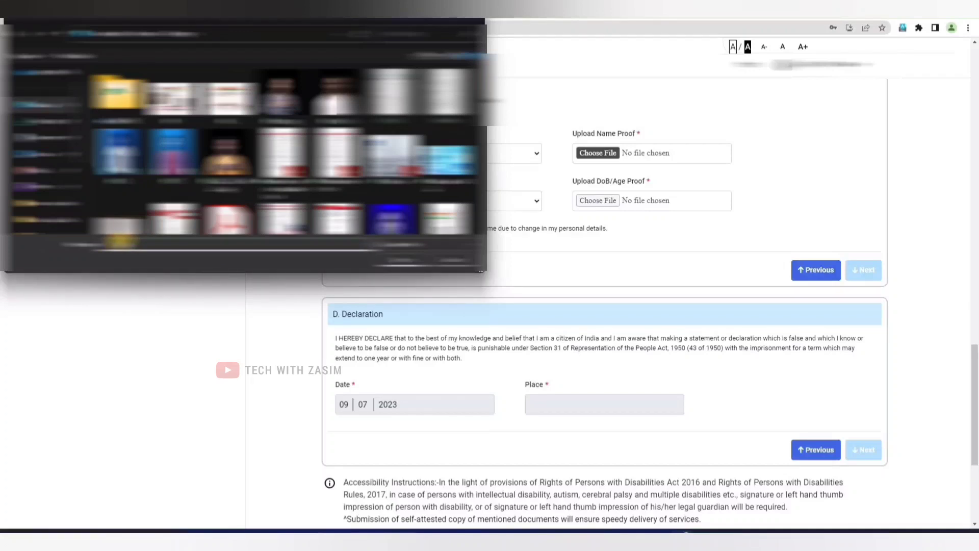
pyautogui.write('shahnaj')
pyautogui.press('Return')
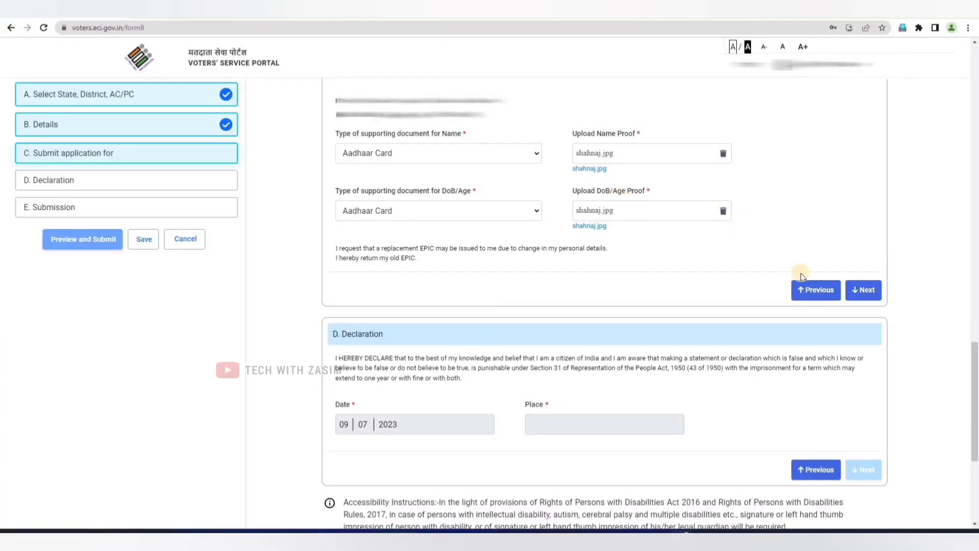
pyautogui.click(857, 295)
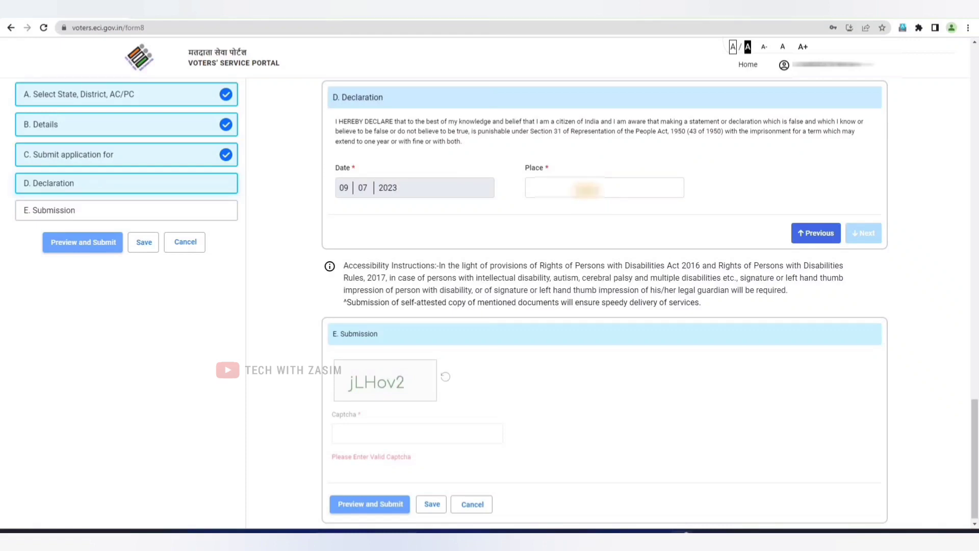
# - Fill in the place of declaration and move on to the Submission step
pyautogui.click(586, 189)
pyautogui.write('sa')
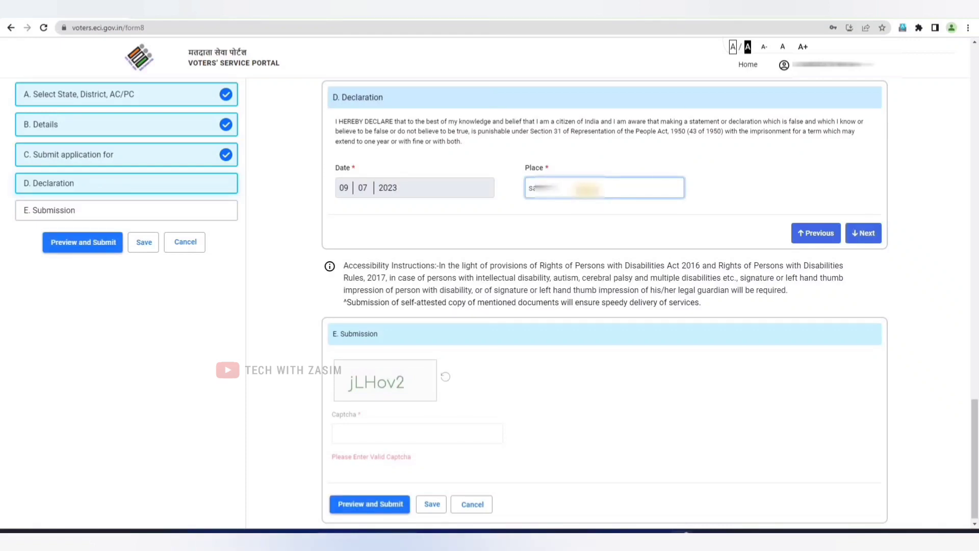
pyautogui.click(554, 229)
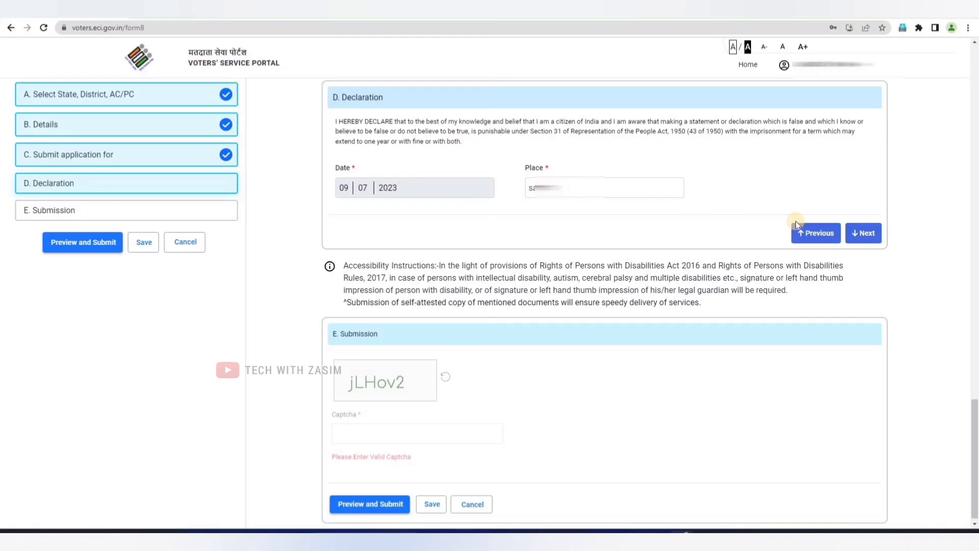
pyautogui.click(875, 237)
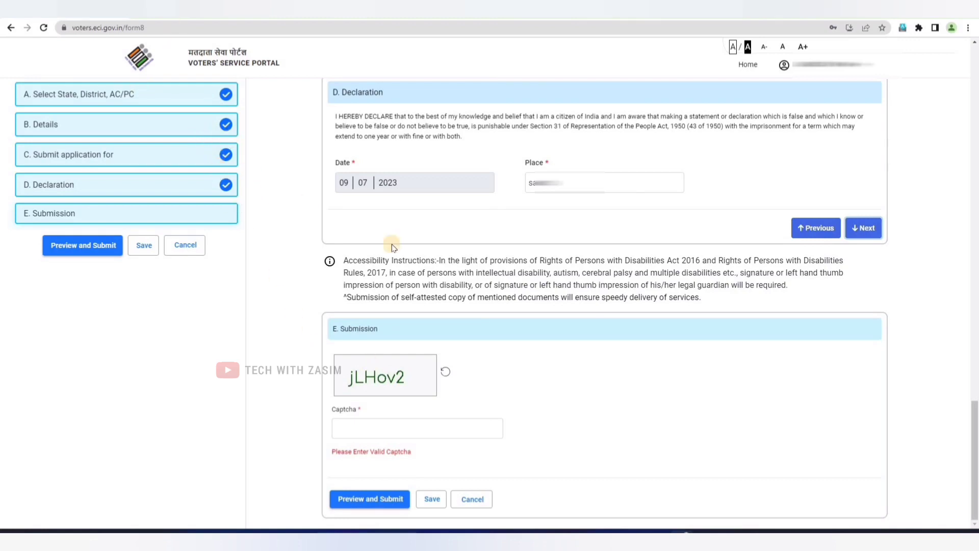
# - Enter the captcha code and try to open the application preview
pyautogui.click(375, 426)
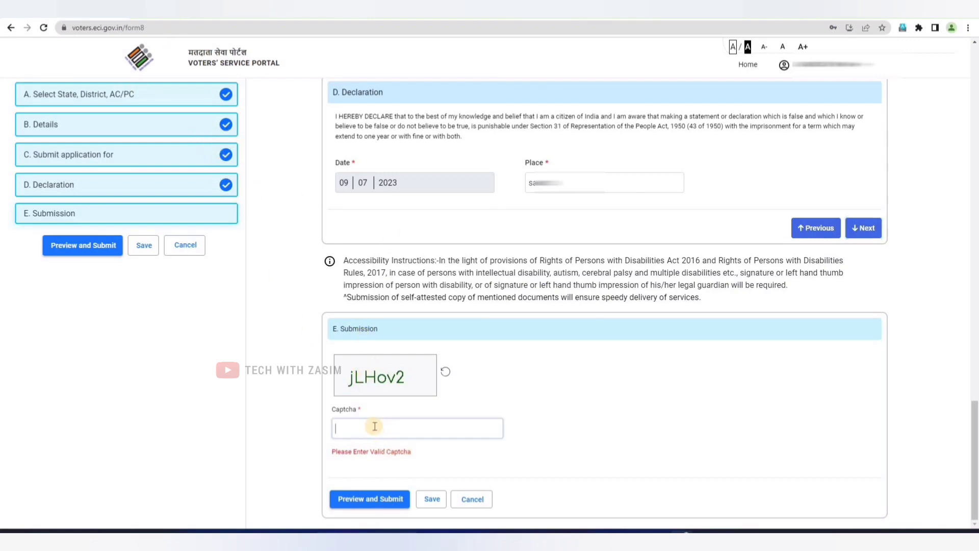
pyautogui.write('jLH0v2')
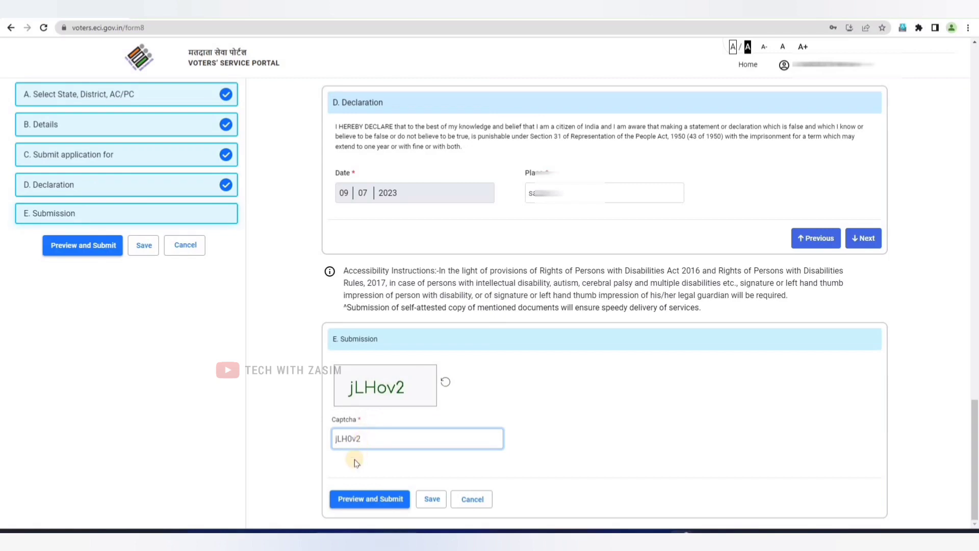
pyautogui.click(335, 504)
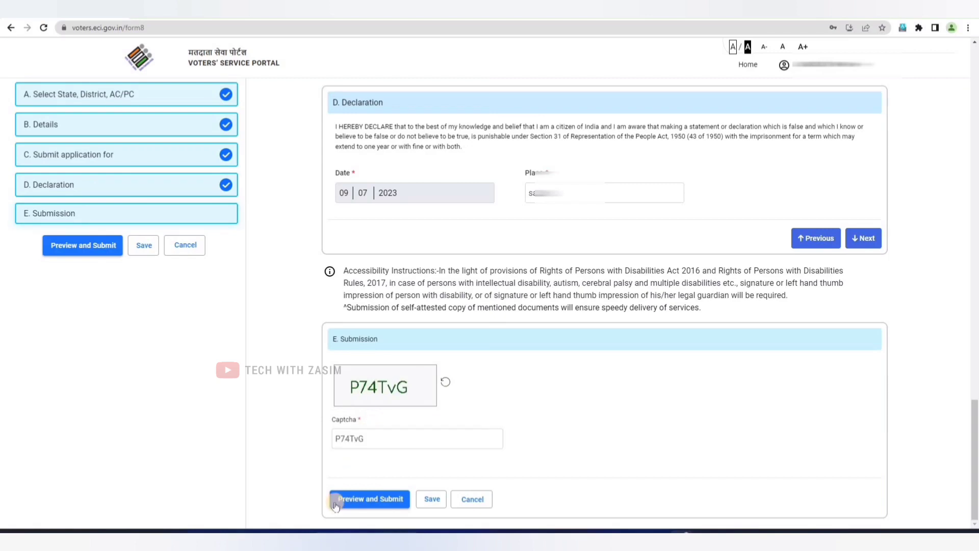
pyautogui.click(378, 502)
# - Preview the filled Form 8 application and scroll through it
pyautogui.click(378, 503)
pyautogui.scroll(15, 339, 325)
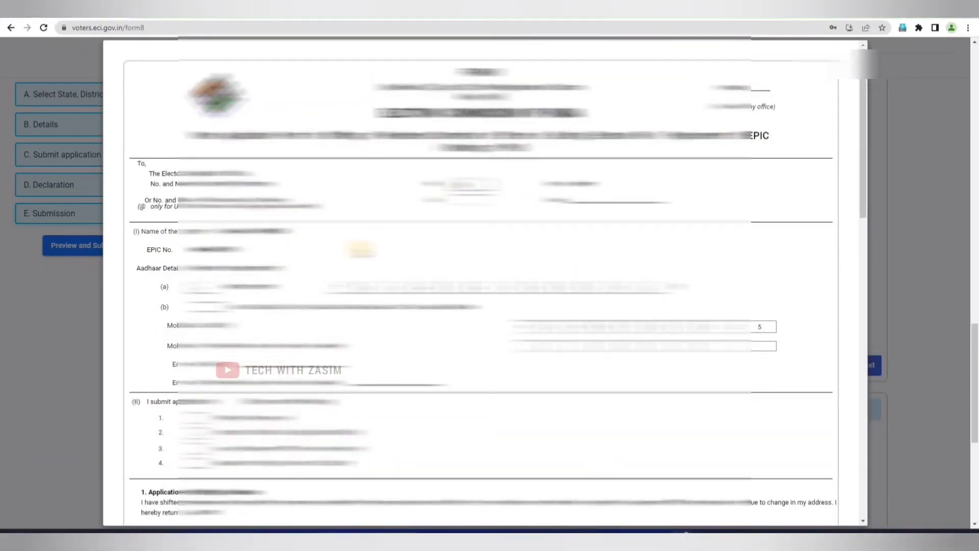
pyautogui.scroll(-3, 523, 218)
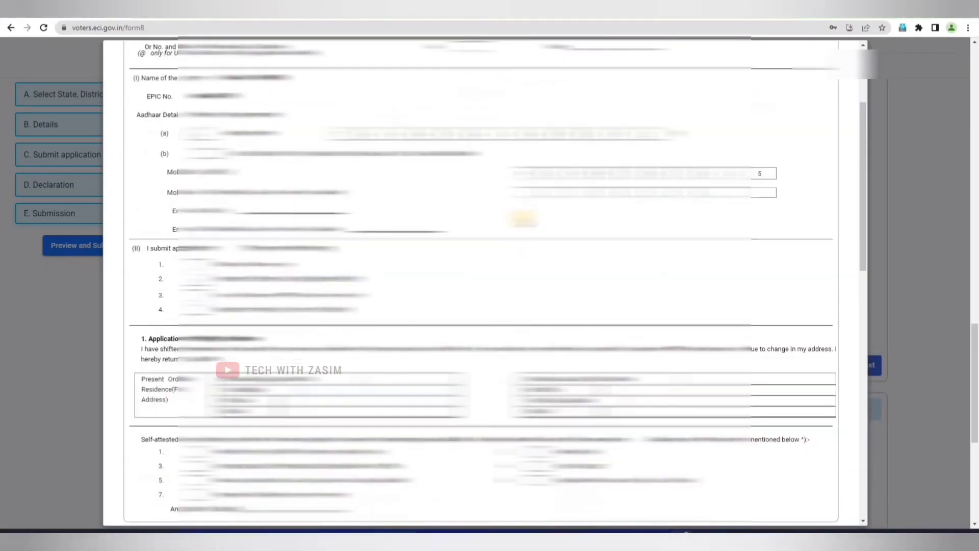
pyautogui.scroll(-3, 423, 260)
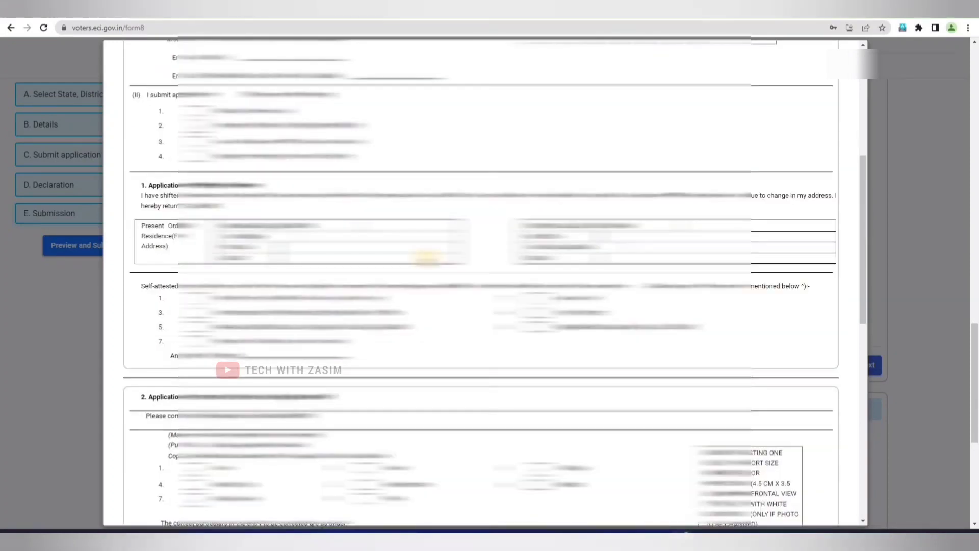
pyautogui.scroll(-6, 414, 270)
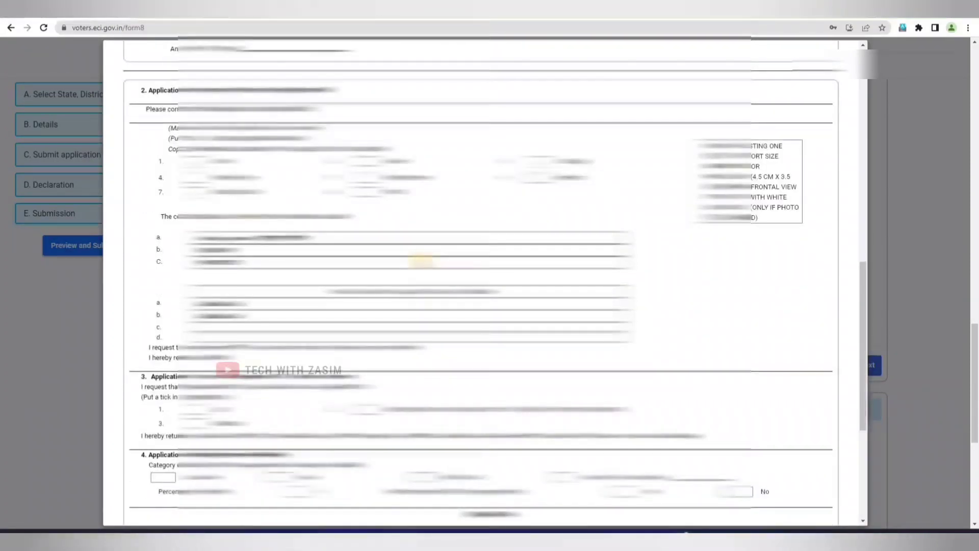
pyautogui.scroll(-5, 421, 261)
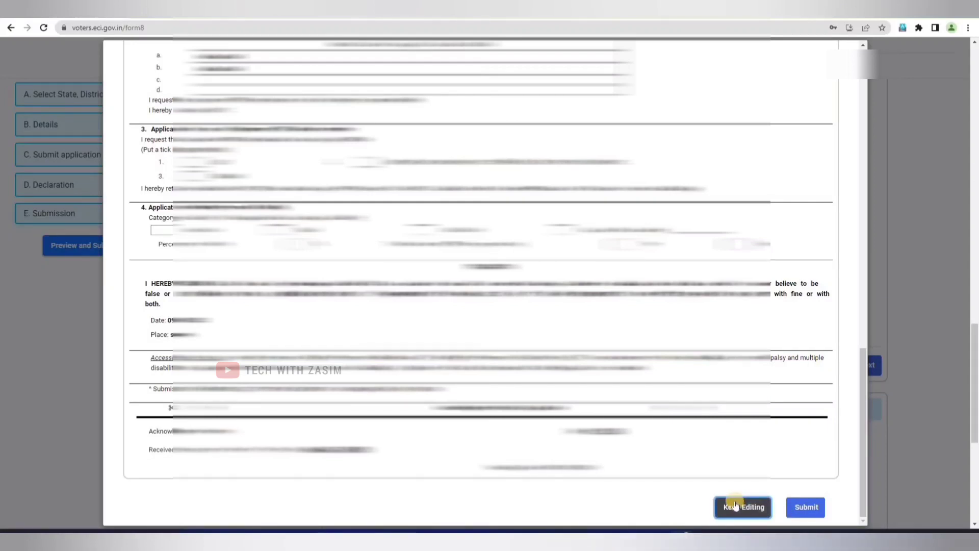
# - Submit the application and confirm Yes to generate the reference number
pyautogui.click(798, 510)
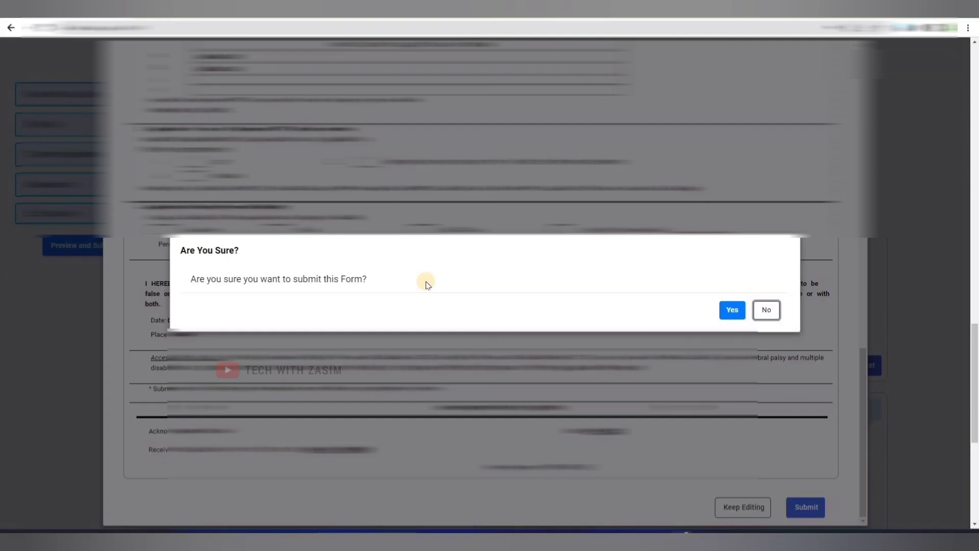
pyautogui.click(732, 314)
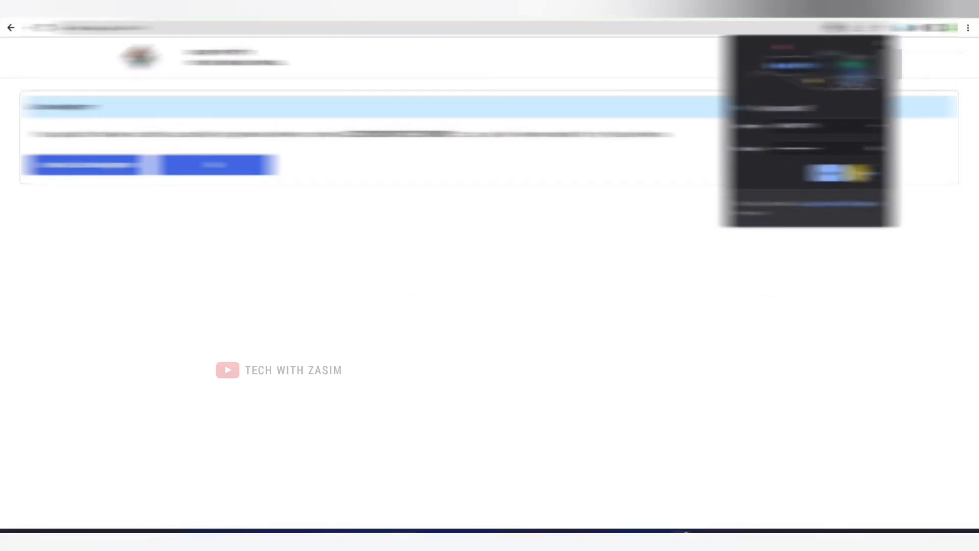
pyautogui.click(164, 140)
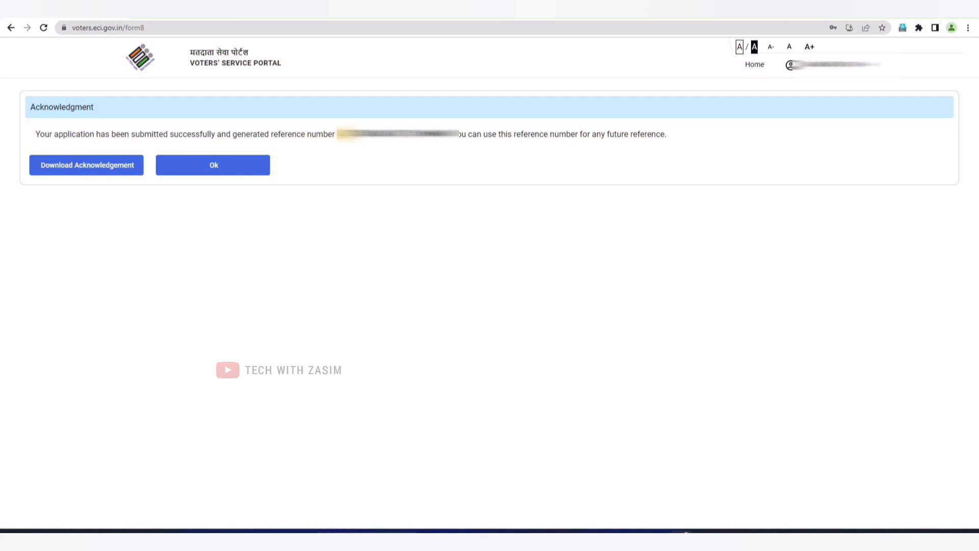
# - Download the Form 8 acknowledgement PDF
pyautogui.moveTo(345, 134); pyautogui.dragTo(449, 134)
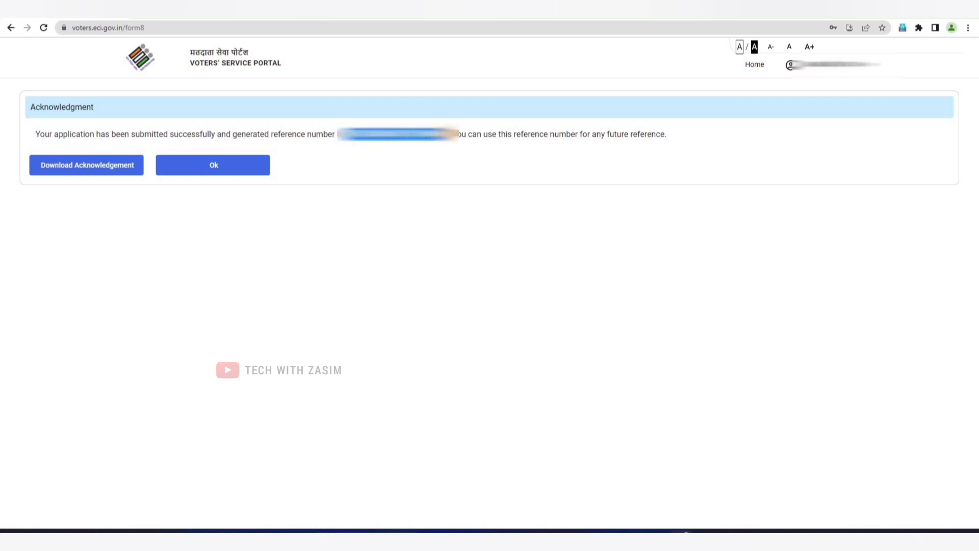
pyautogui.click(347, 133)
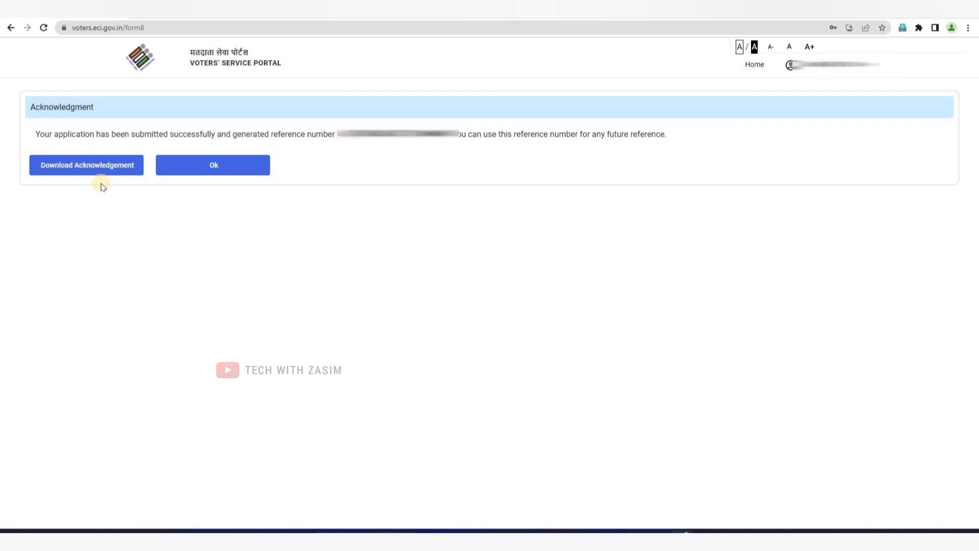
pyautogui.click(88, 166)
pyautogui.click(104, 167)
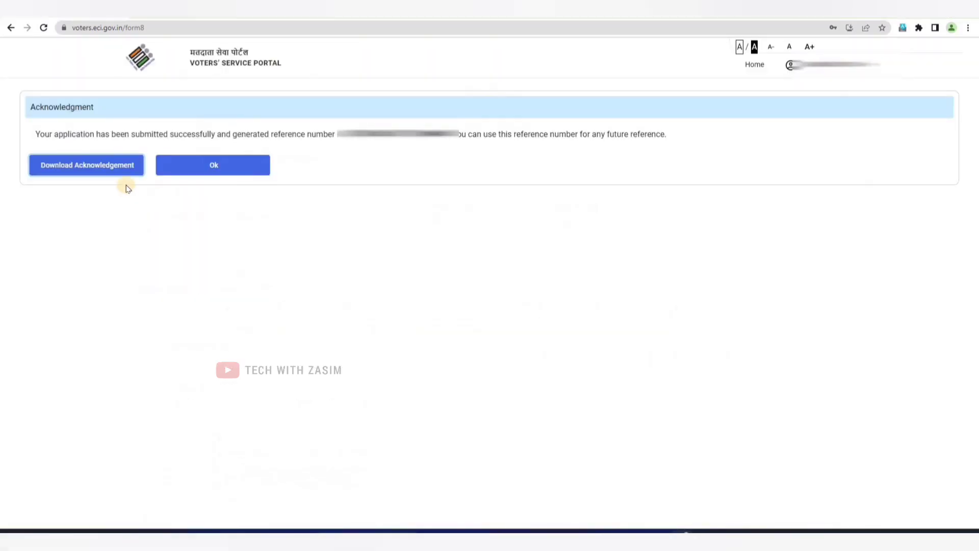
# - Check the downloaded acknowledgement PDF, then return to the portal home page
pyautogui.click(100, 515)
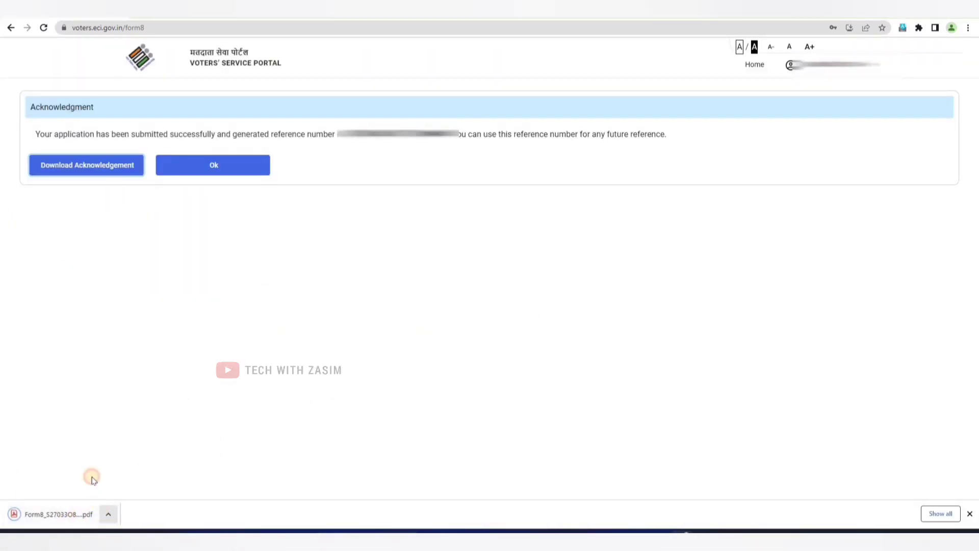
pyautogui.scroll(-5, 504, 240)
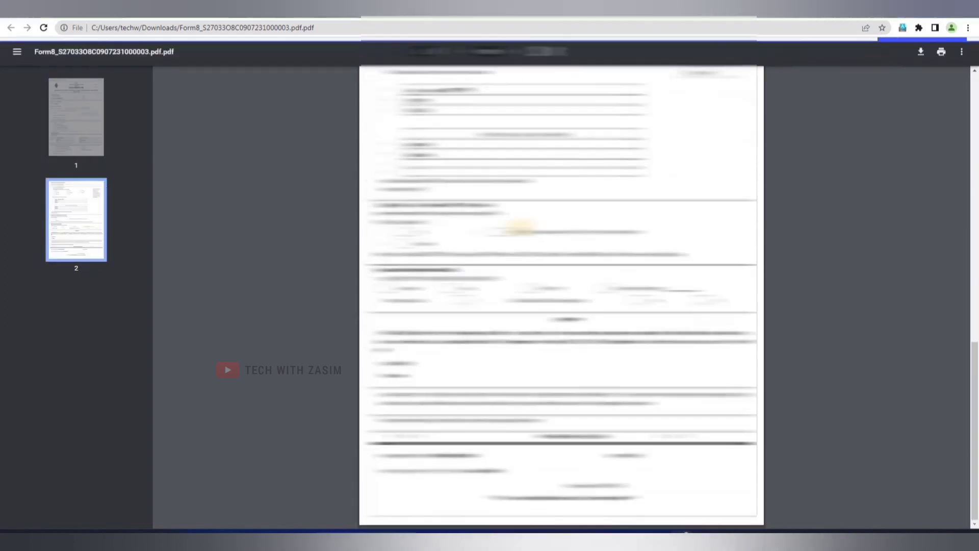
pyautogui.scroll(5, 561, 204)
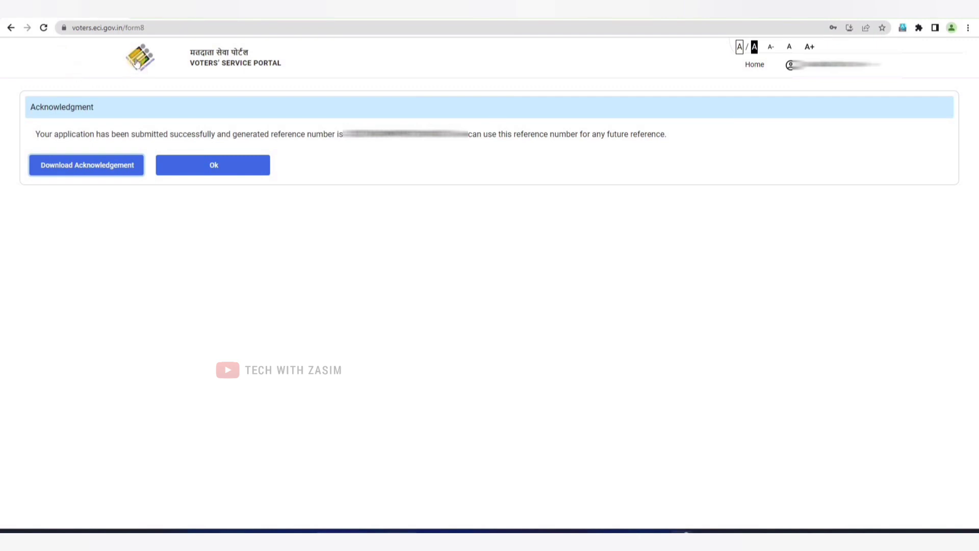
pyautogui.click(136, 62)
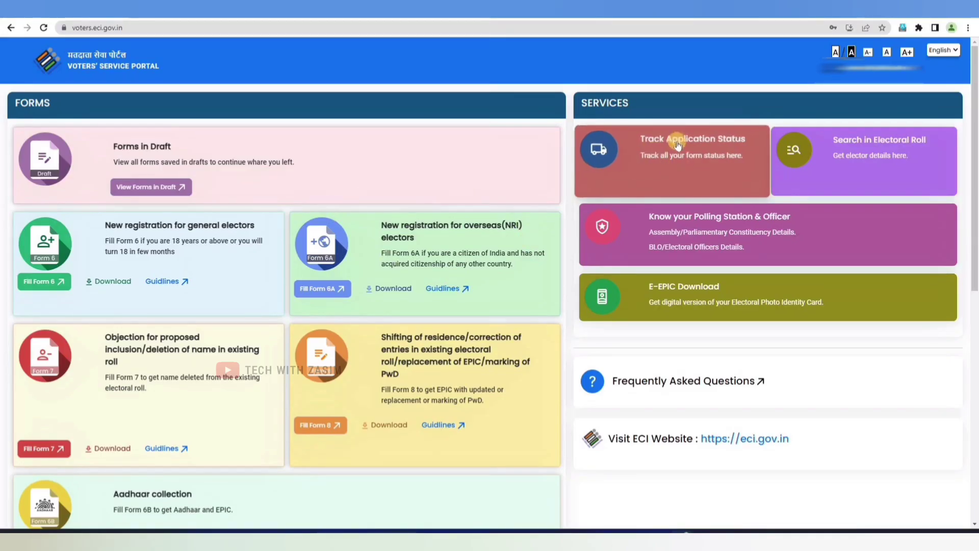
# - Track the pasted reference number for Jharkhand and review its SUBMITTED status timeline
pyautogui.click(706, 154)
pyautogui.click(313, 180)
pyautogui.hotkey('ctrl', 'v')
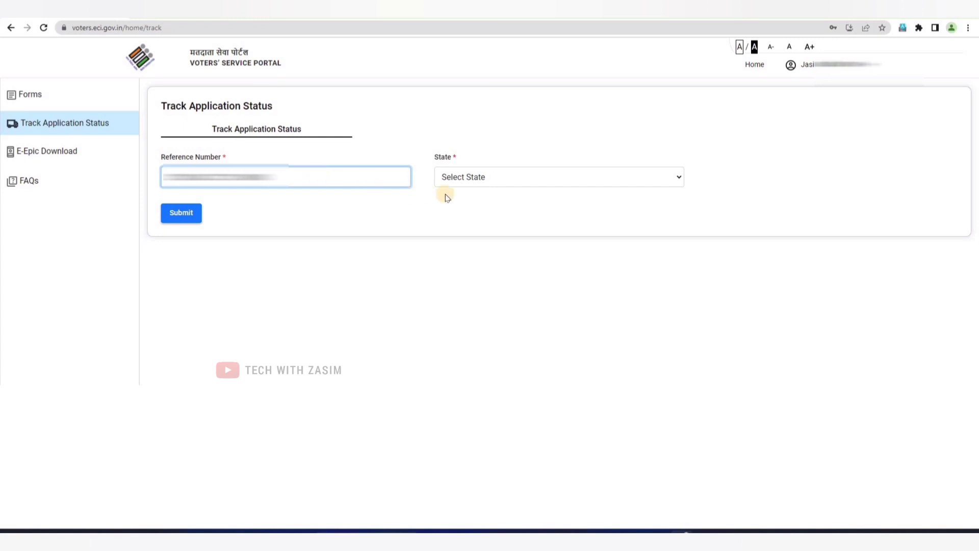
pyautogui.press('Tab')
pyautogui.press('space')
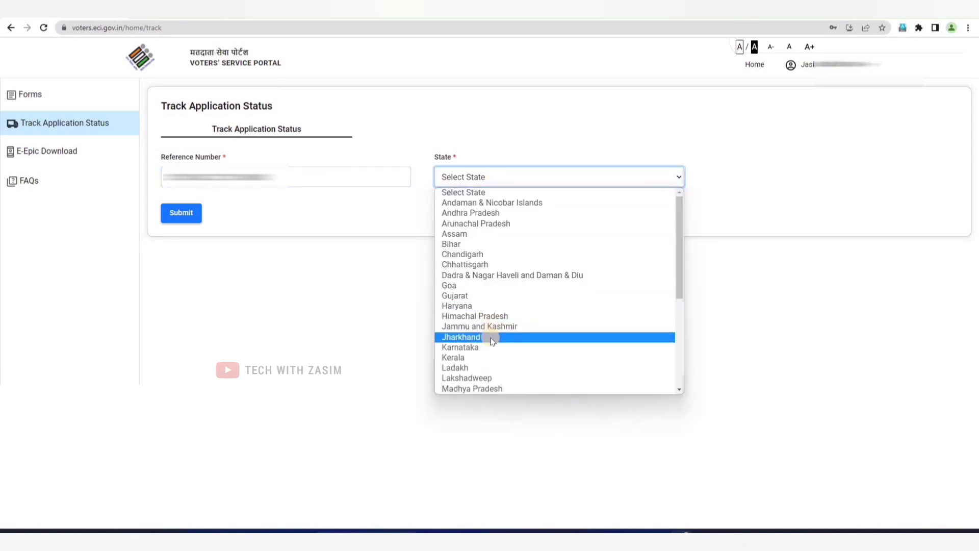
pyautogui.click(113, 232)
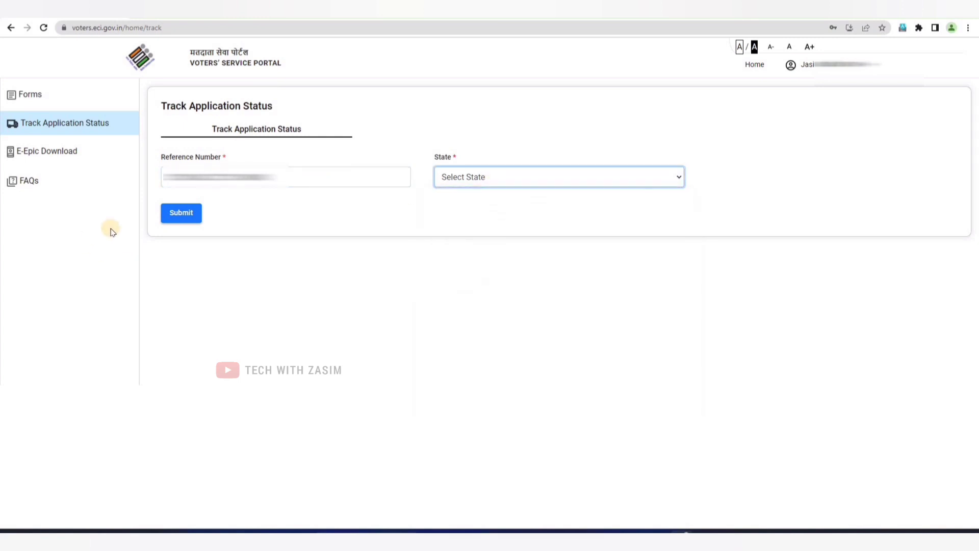
pyautogui.click(168, 216)
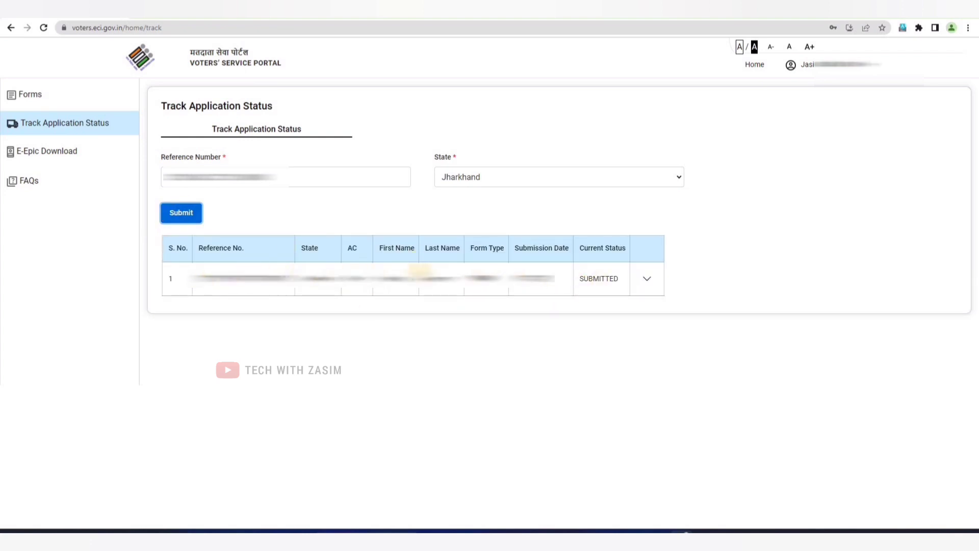
pyautogui.click(654, 284)
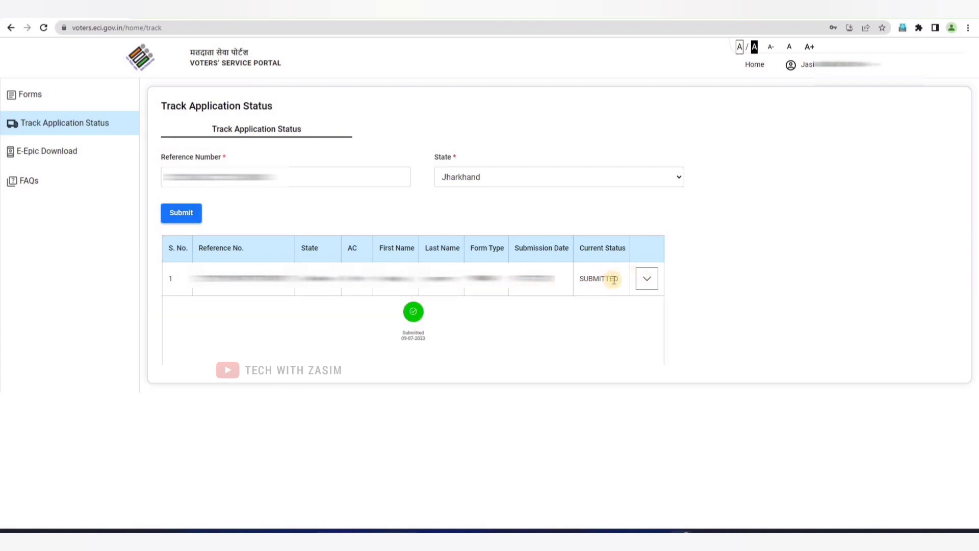
pyautogui.click(654, 285)
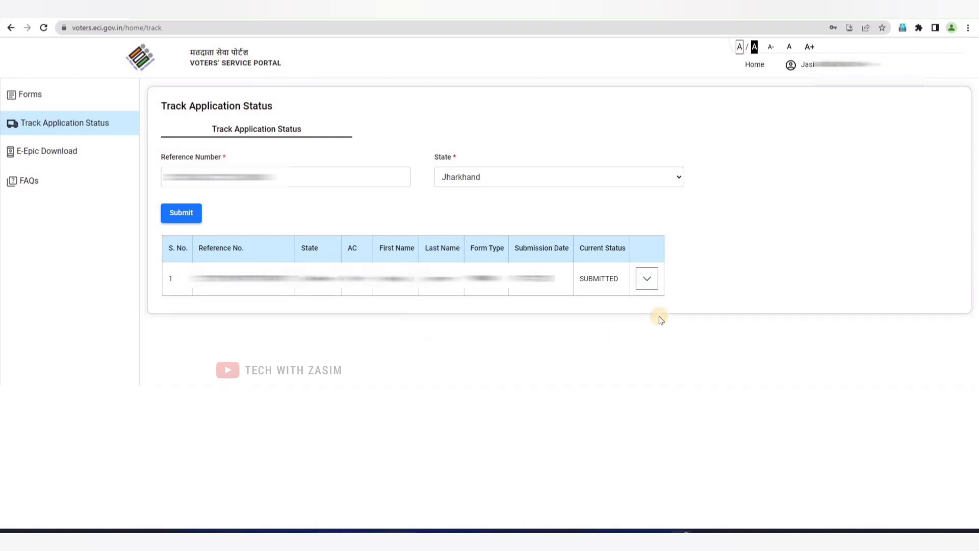
# - Search e-EPIC by the pasted EPIC number for Jharkhand, then switch to Form Reference number search
pyautogui.click(80, 155)
pyautogui.click(462, 138)
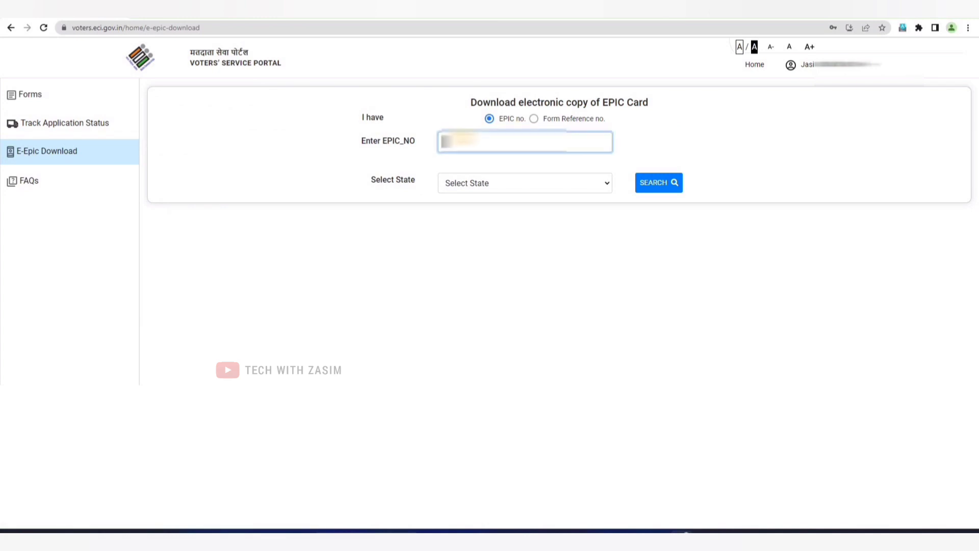
pyautogui.hotkey('ctrl', 'v')
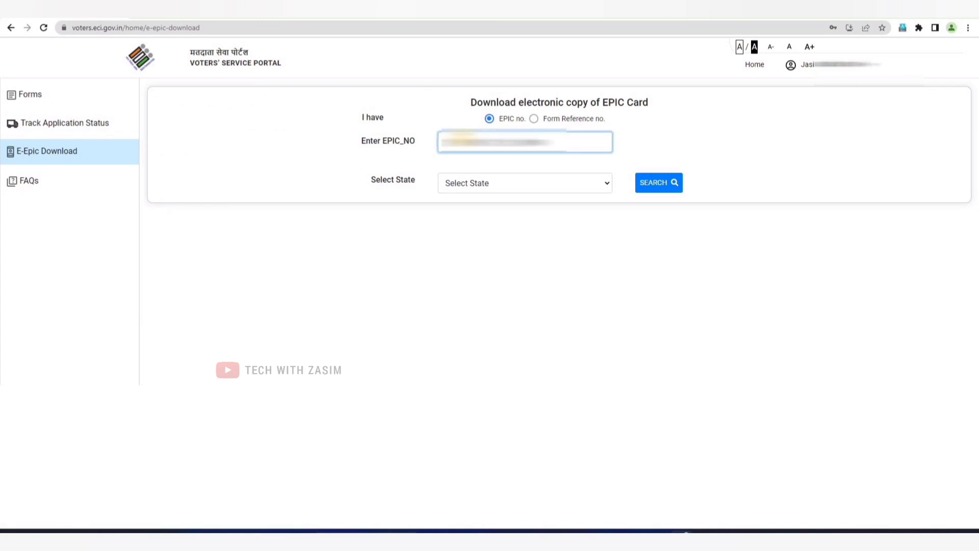
pyautogui.click(502, 190)
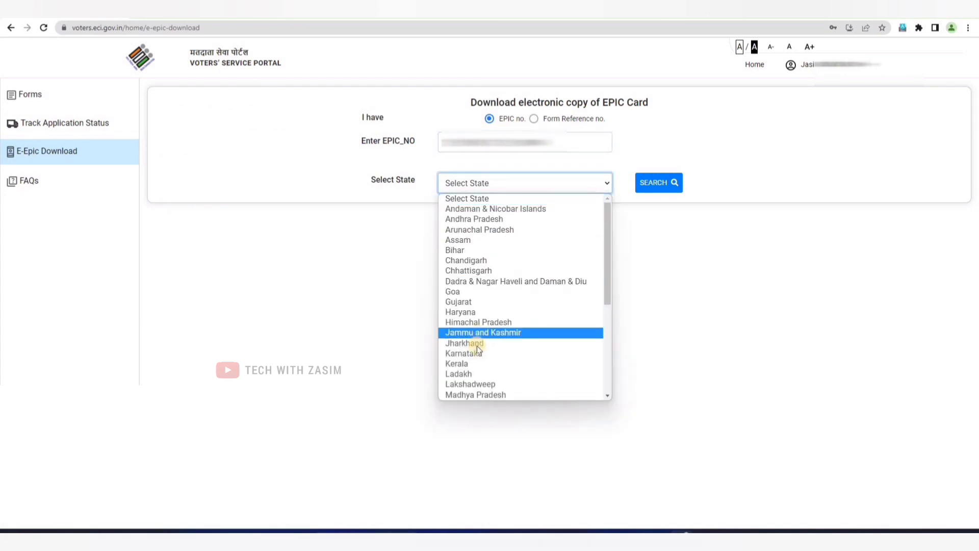
pyautogui.click(476, 344)
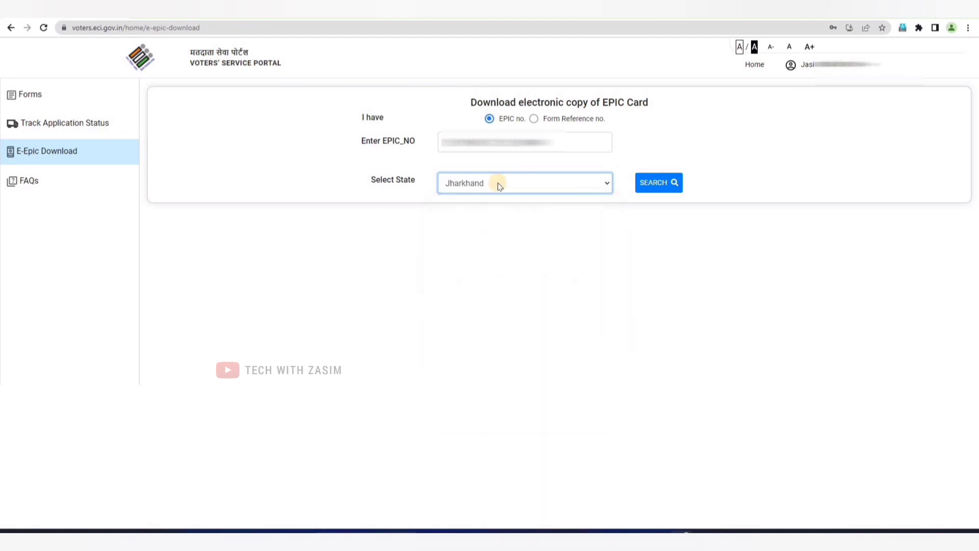
pyautogui.click(654, 185)
pyautogui.click(551, 120)
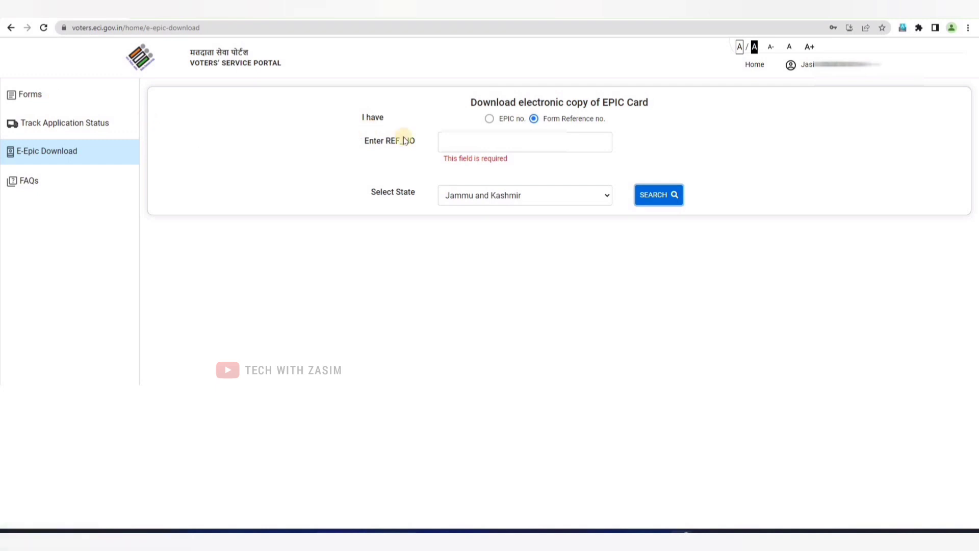
pyautogui.click(24, 95)
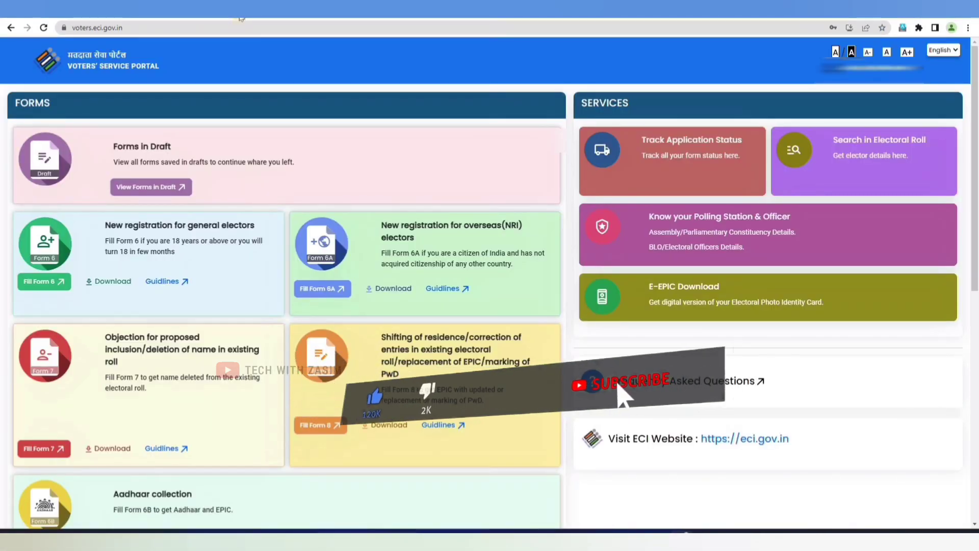